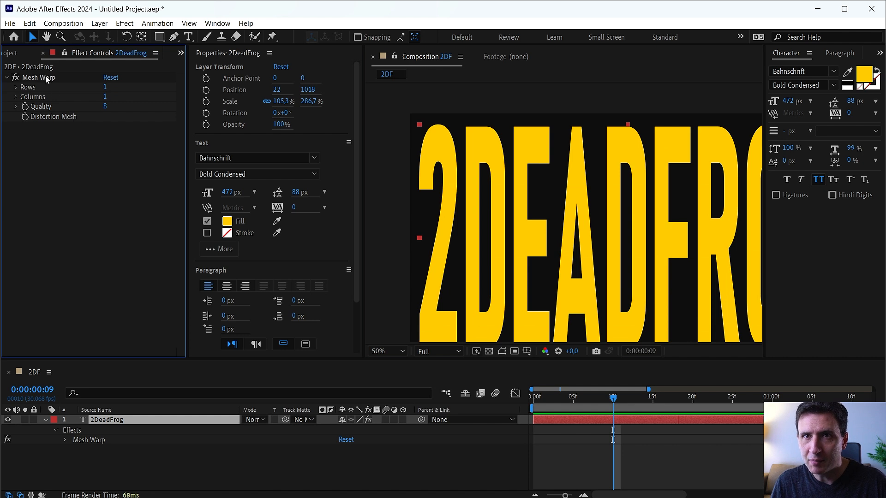
Start keyframing the Mesh Warp's Distortion Mesh on the 2DeadFrog layer and move its keyframe to the first frame.
left_click(24, 117)
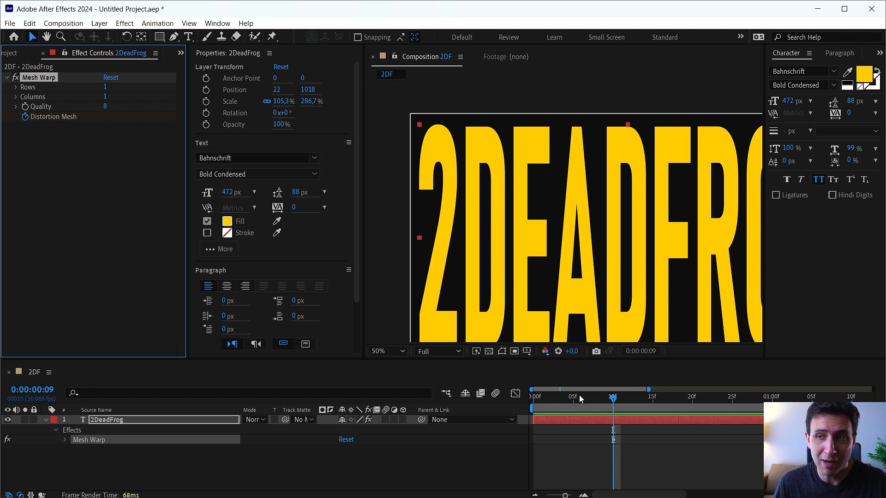
key("u")
left_click_drag(612, 440, 528, 440)
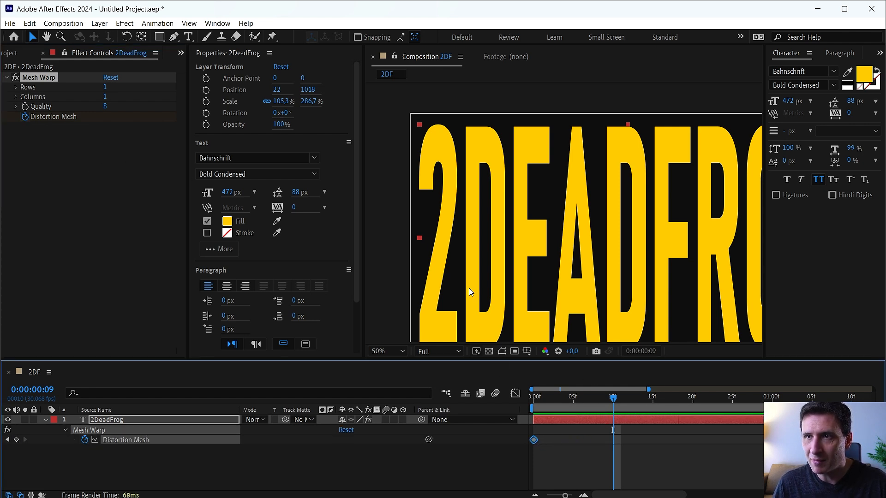
At 0:00:00:09, lower the upper-left mesh corner to roughly half the text's height.
left_click(54, 146)
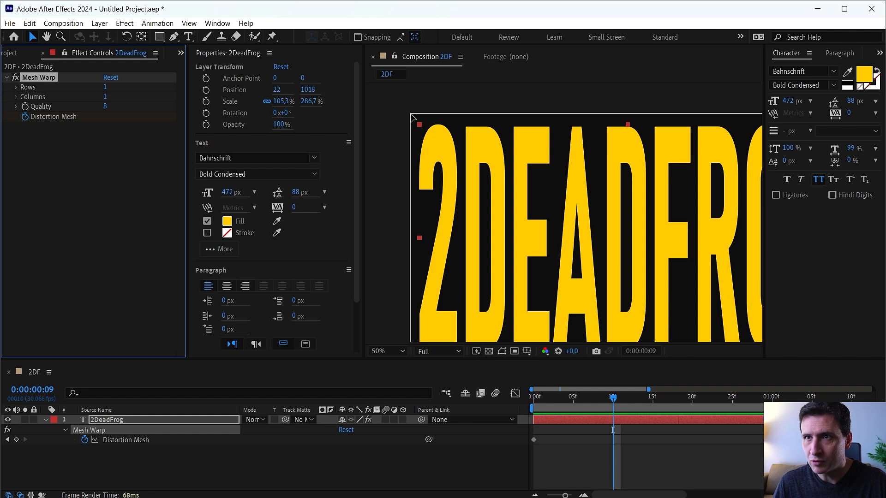
left_click_drag(412, 125, 409, 173)
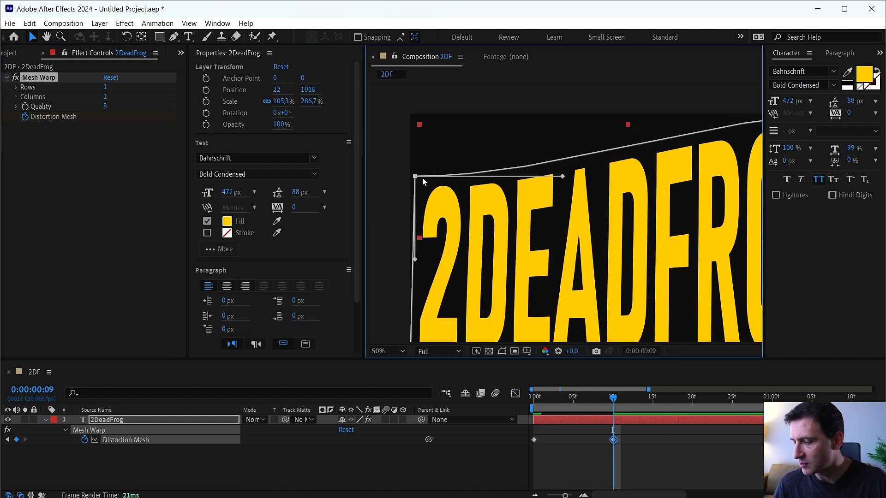
scroll(434, 204, "up", 1)
key("space")
left_click_drag(471, 232, 534, 222)
scroll(526, 226, "down", 1)
left_click_drag(488, 248, 476, 219)
scroll(523, 228, "down", 1)
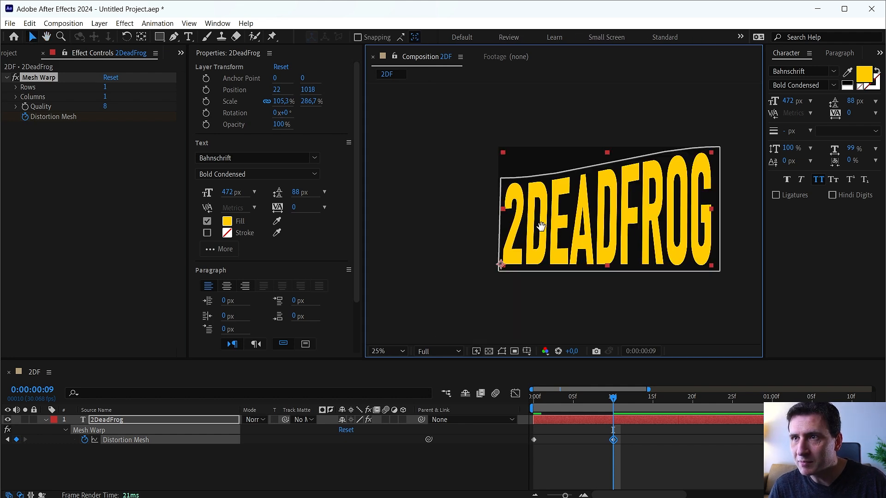
key("space")
left_click_drag(535, 227, 505, 245)
left_click_drag(470, 198, 471, 222)
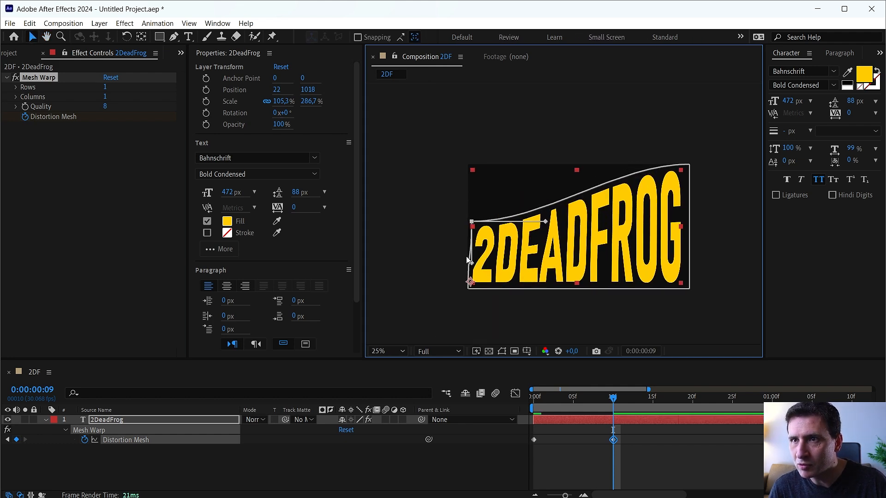
Lower the upper-left mesh corner all the way onto the lower-left corner of the composition.
left_click_drag(472, 262, 467, 289)
key("ctrl+z")
left_click_drag(468, 248, 467, 288)
left_click(472, 274)
Lower the upper-right mesh corner onto the lower-right corner so the text collapses onto its baseline.
left_click_drag(690, 169, 691, 189)
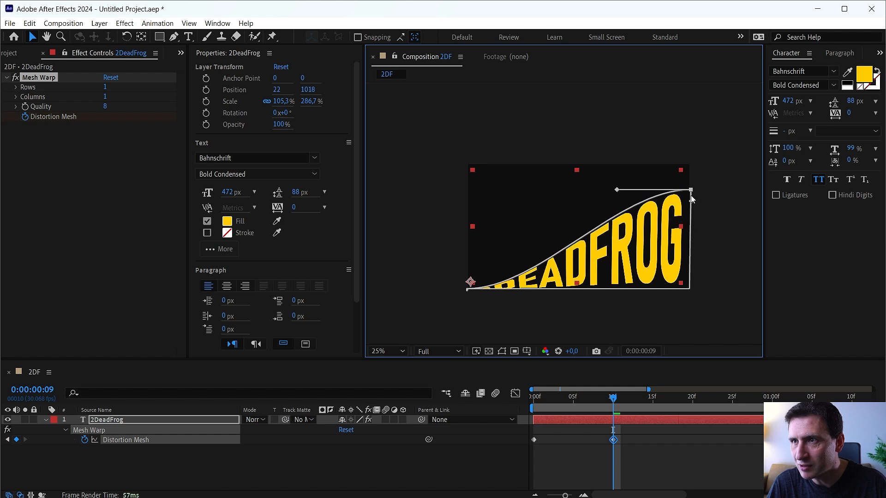
left_click(690, 288)
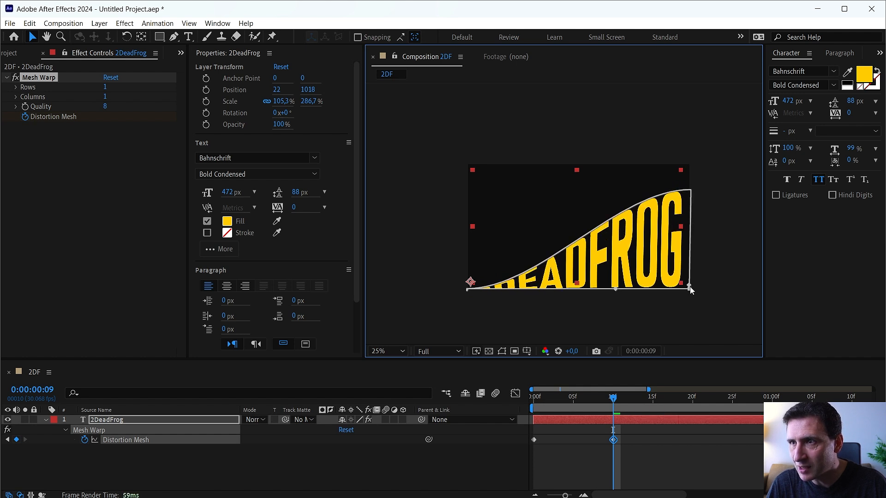
left_click_drag(691, 190, 687, 288)
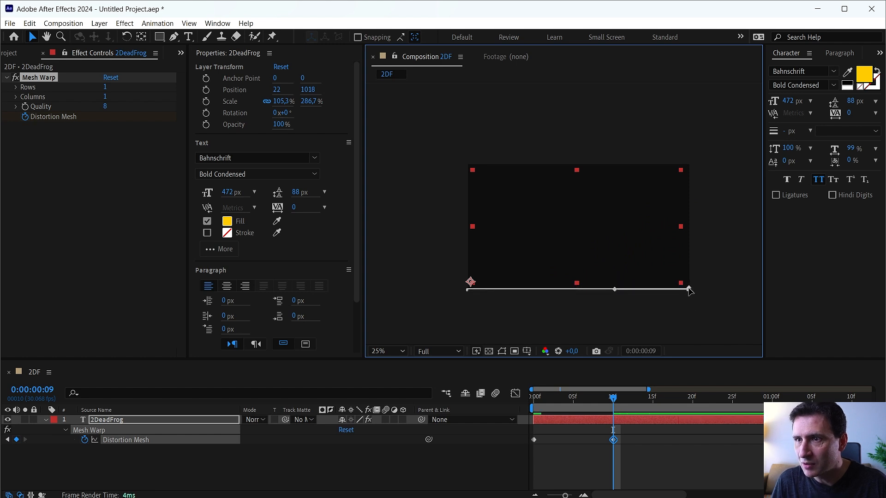
Return to the first frame and delete the Mesh Warp effect from the 2DeadFrog layer.
key("Home")
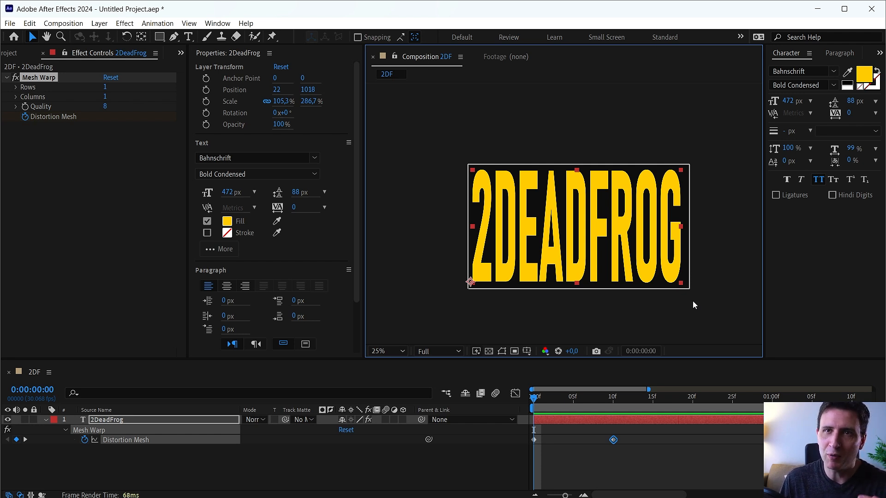
left_click(106, 163)
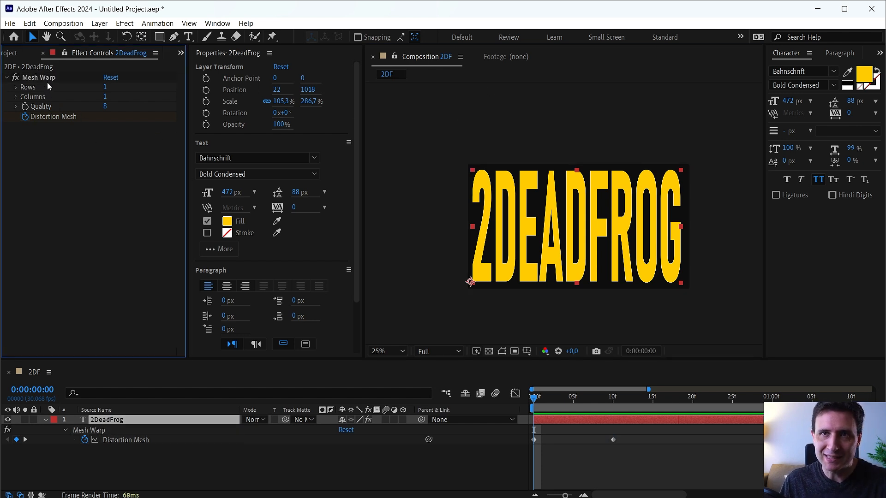
key("Delete")
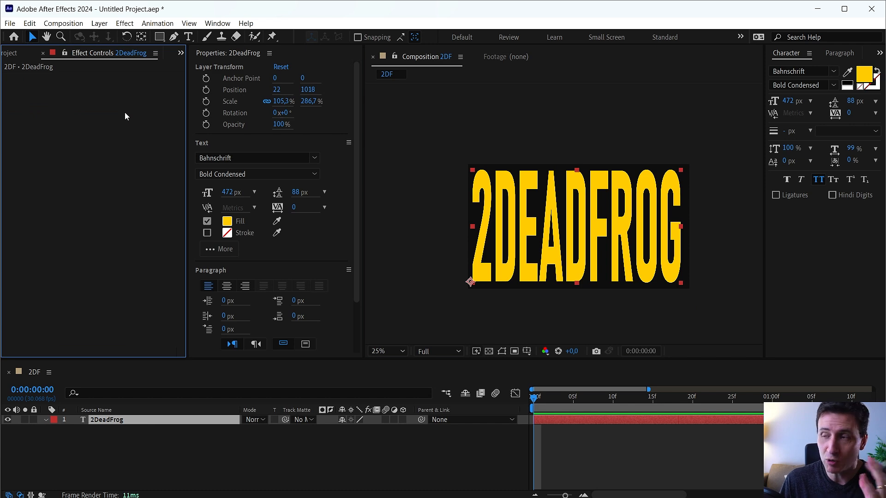
Create a new 1920 x 1080 composition named gradiente.
left_click(13, 53)
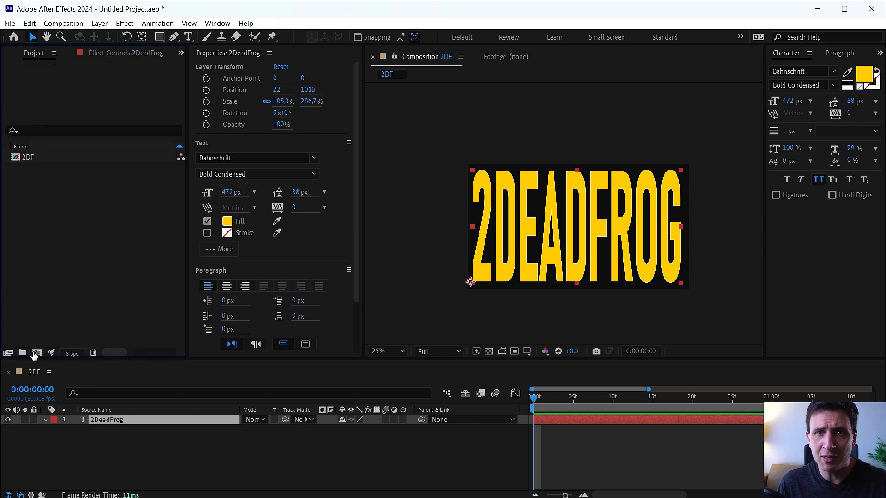
left_click(36, 353)
type("gra")
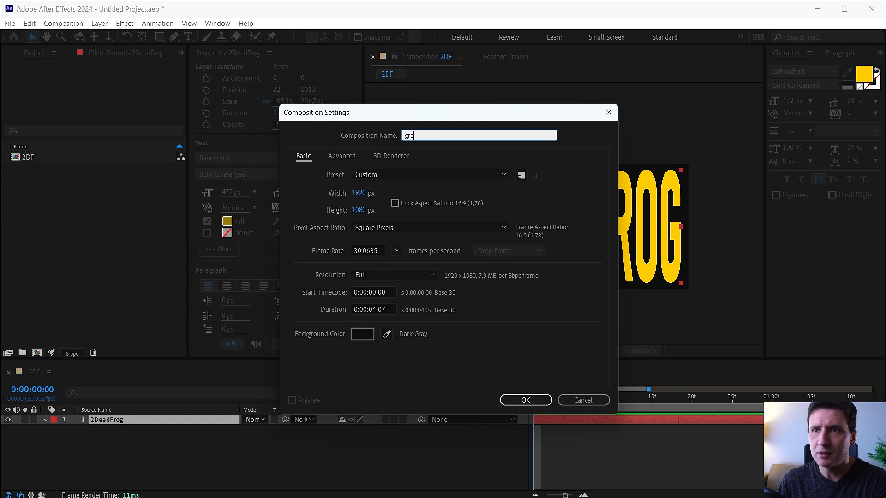
type("diente")
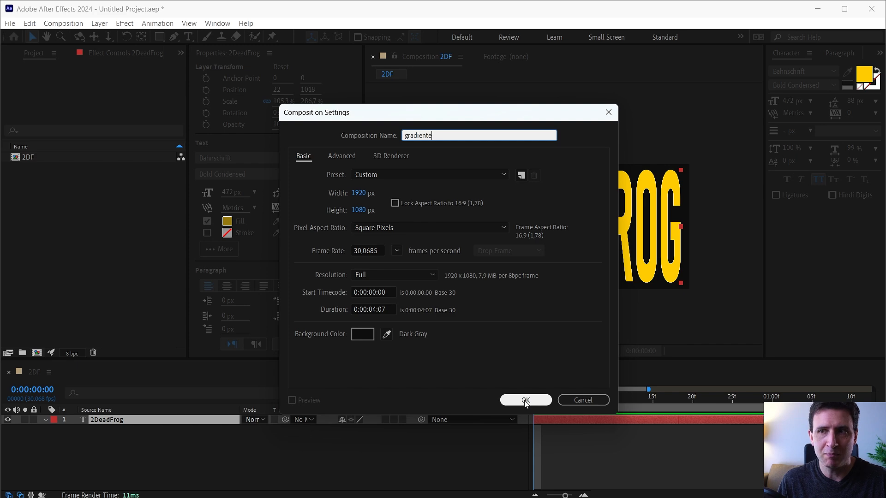
left_click_drag(418, 119, 478, 143)
left_click(586, 424)
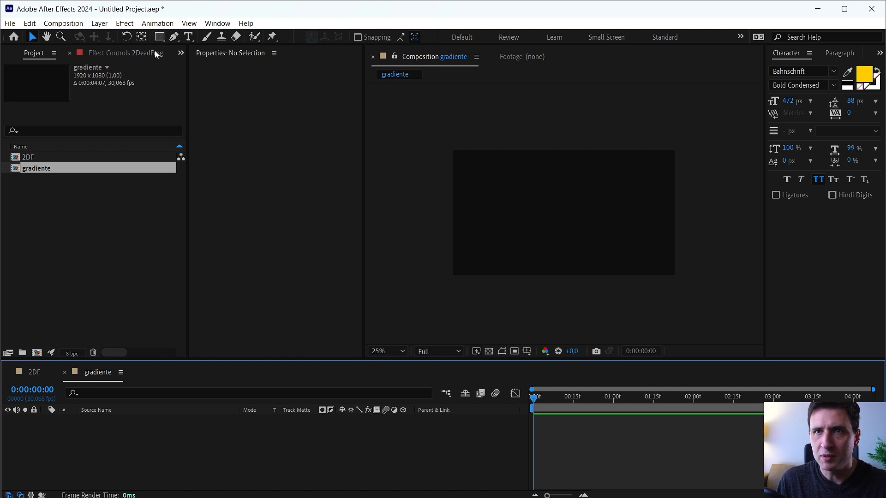
Add a rectangle shape layer filling the gradiente composition and delete the rectangle's stroke.
double_click(159, 37)
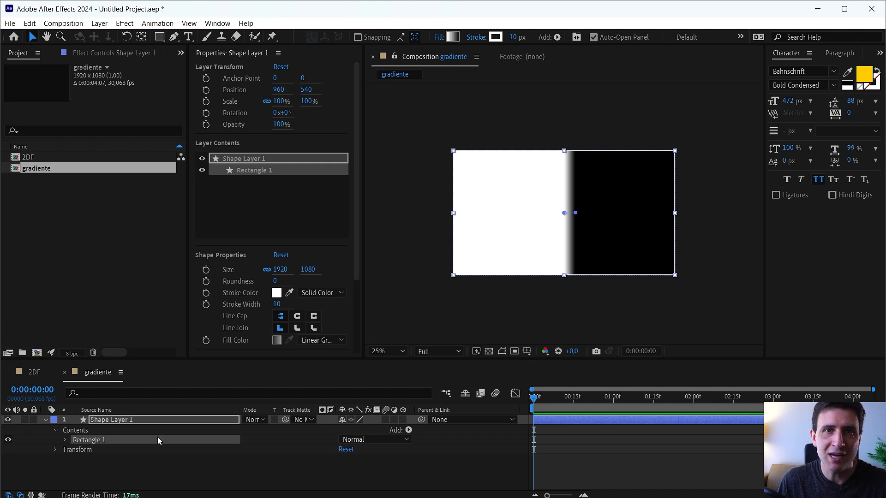
left_click(65, 441)
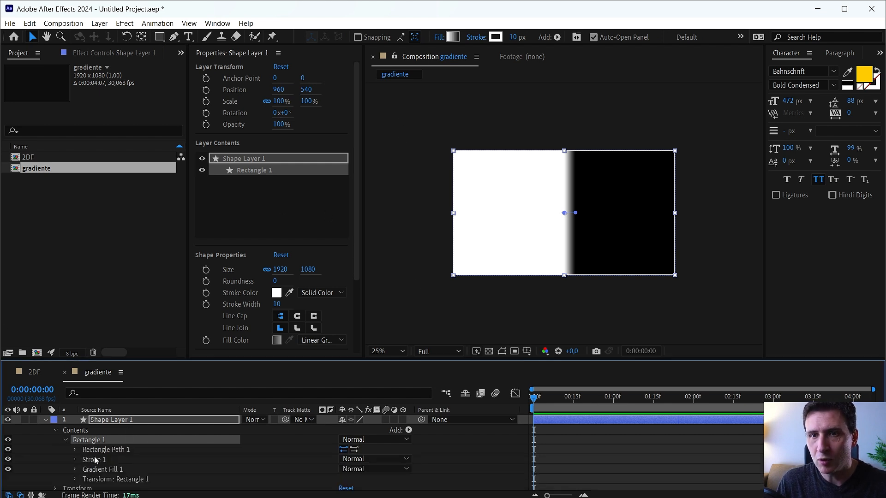
left_click(75, 450)
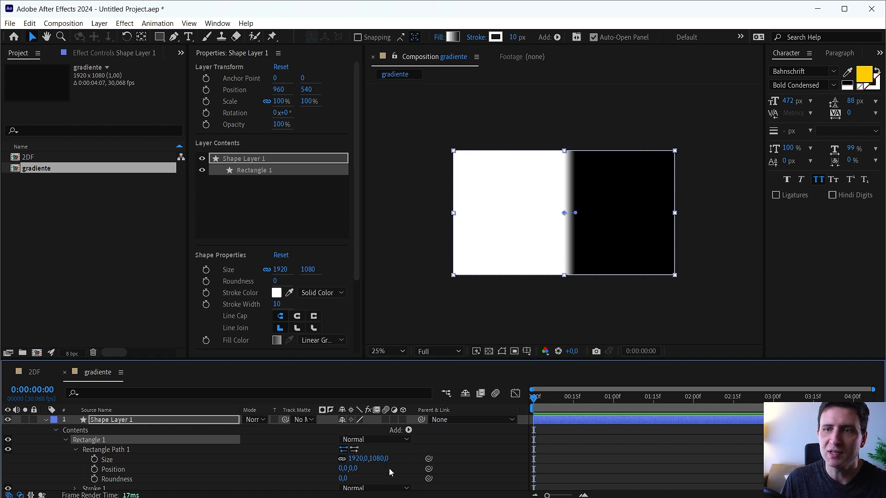
left_click(65, 441)
left_click(66, 441)
left_click(100, 470)
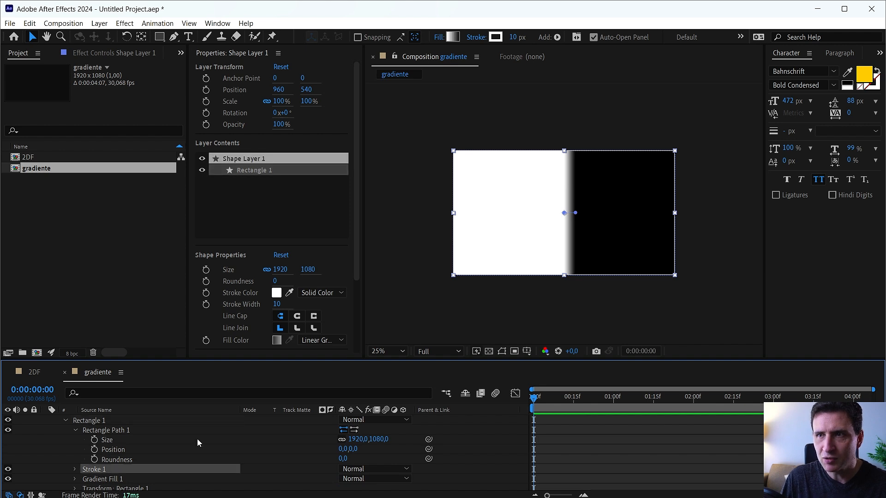
key("ctrl+shift+h")
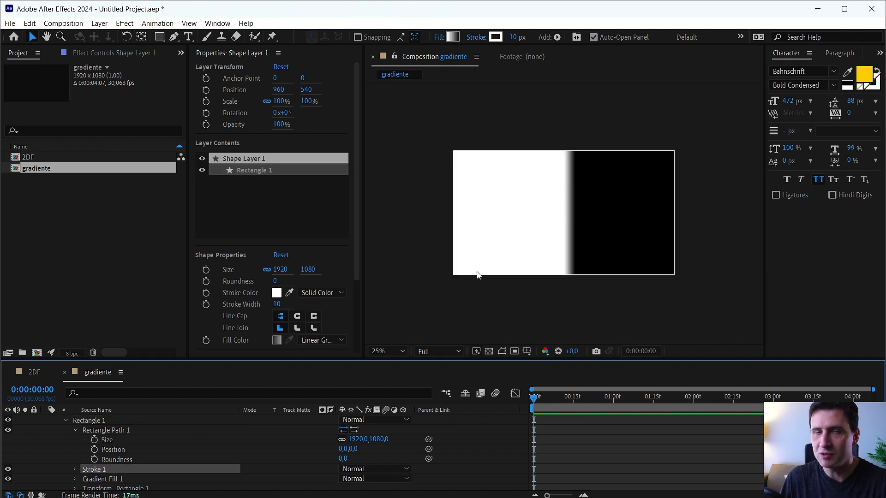
key("Delete")
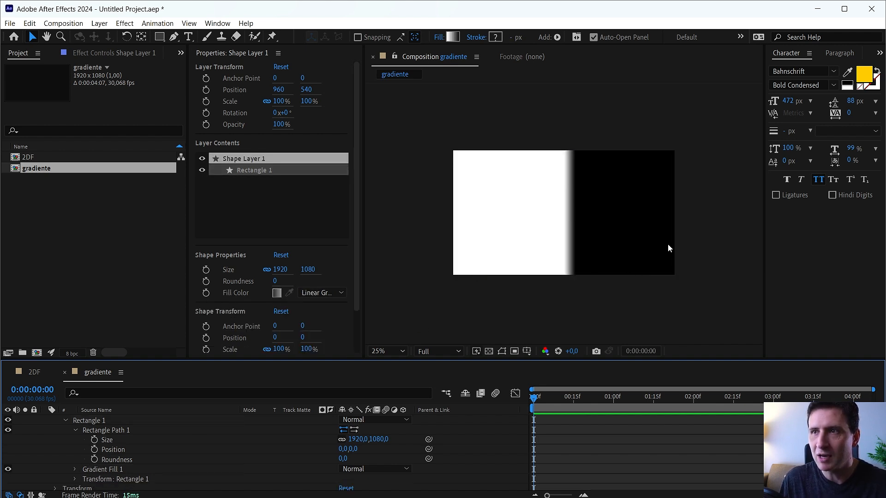
Cycle the rectangle's fill through the available fill types and back to Linear Gradient.
left_click(99, 470)
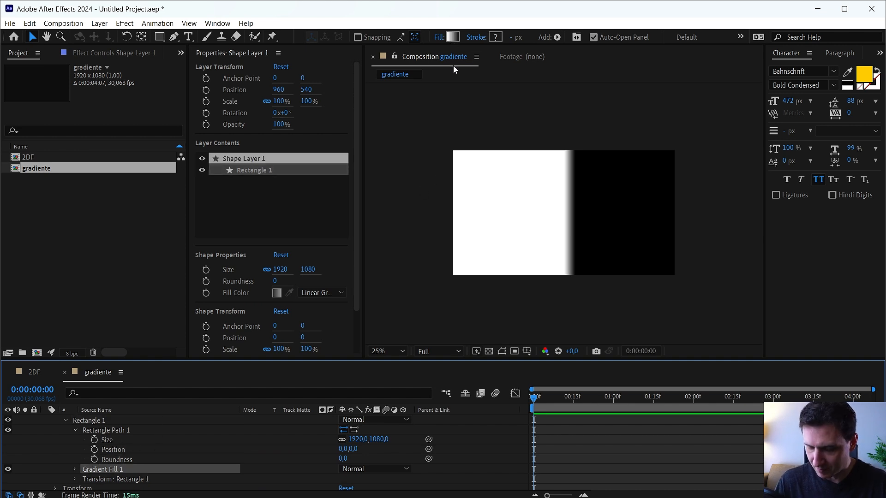
left_click(453, 38, "alt")
left_click(453, 38, "alt")
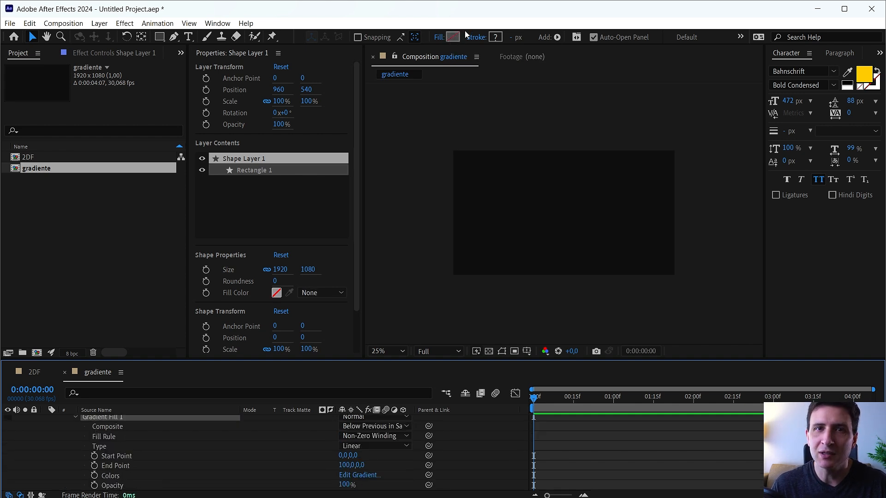
left_click(453, 38, "alt")
left_click(452, 39, "alt")
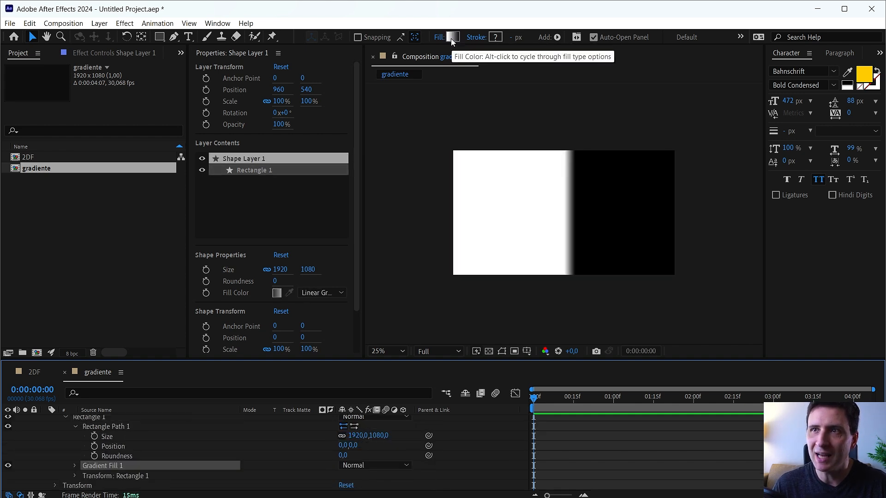
left_click(451, 39, "alt")
left_click(453, 39, "alt")
left_click(454, 39, "alt")
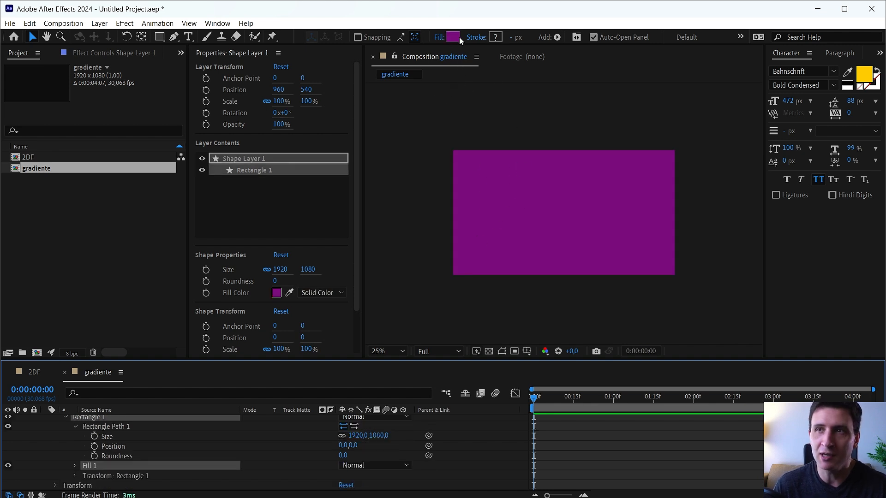
left_click(455, 38, "alt")
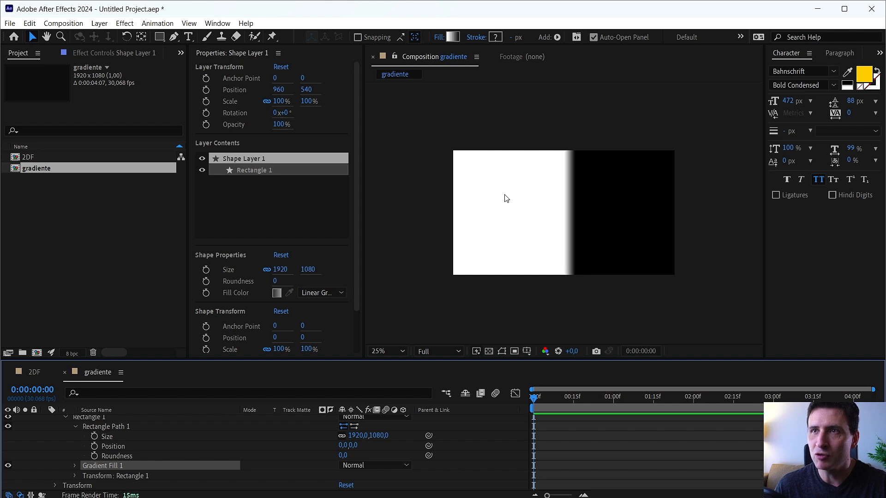
Stretch the gradient across the rectangle, with its start point at about -960, 0 and end point at about 964, 0.
left_click(578, 215)
left_click_drag(577, 213, 675, 213)
left_click_drag(565, 213, 456, 220)
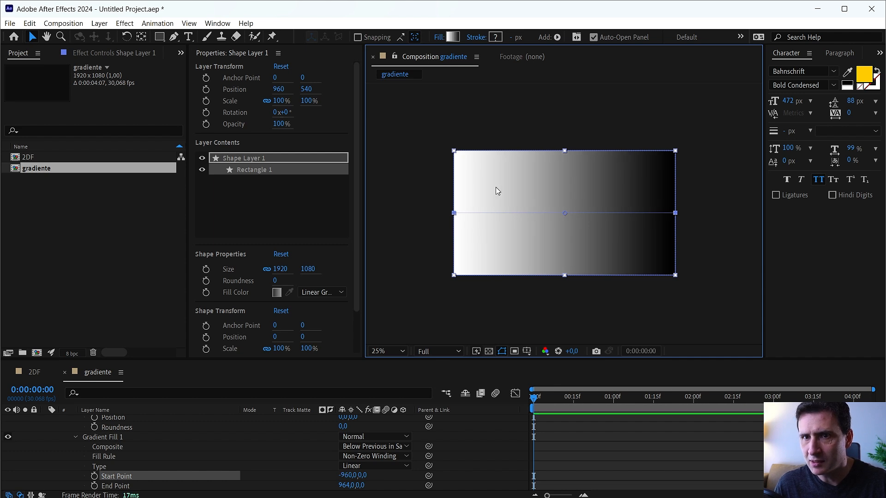
left_click(457, 37)
left_click_drag(800, 466, 800, 496)
key("Escape")
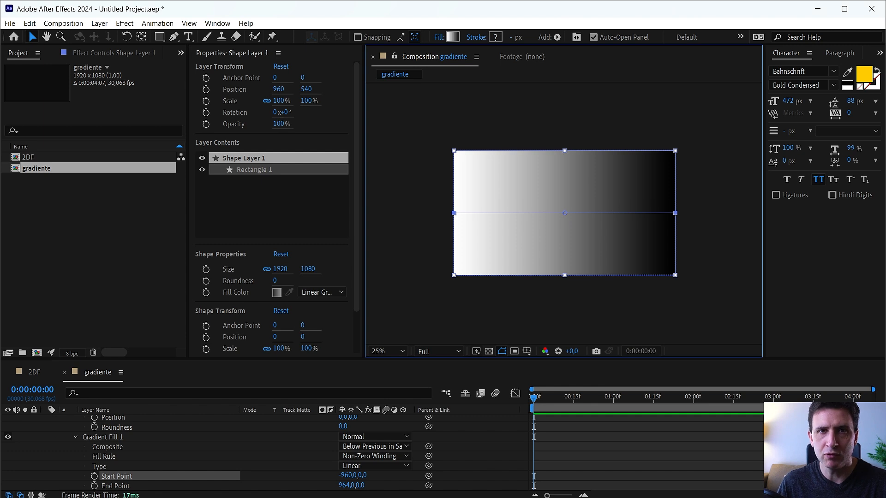
Go back to the 2DF composition and reveal the Scale property of the 2DeadFrog text layer.
left_click(36, 372)
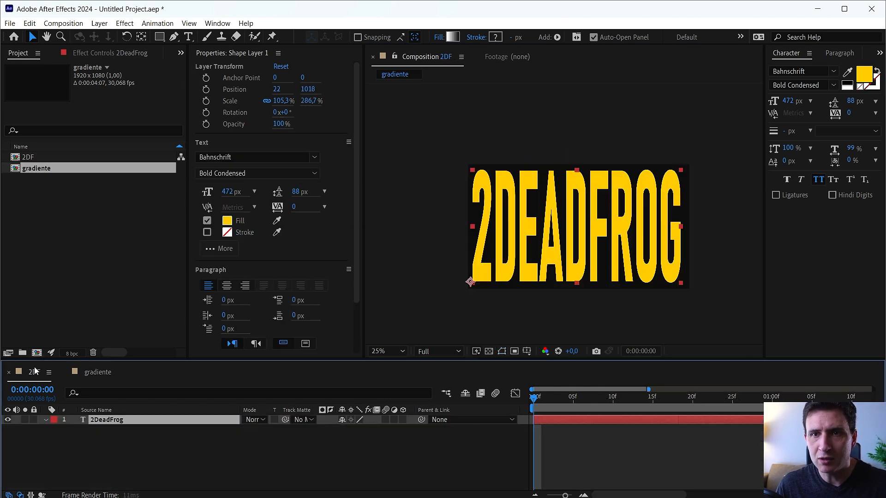
left_click(388, 467)
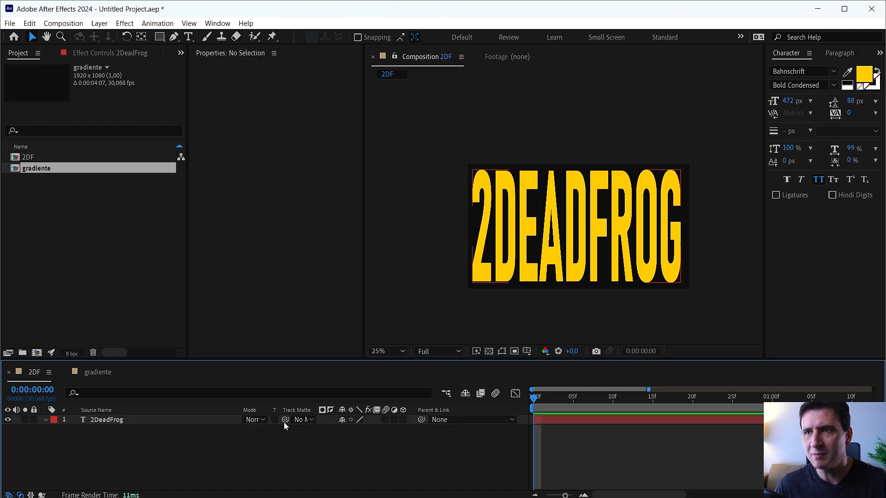
left_click(116, 423)
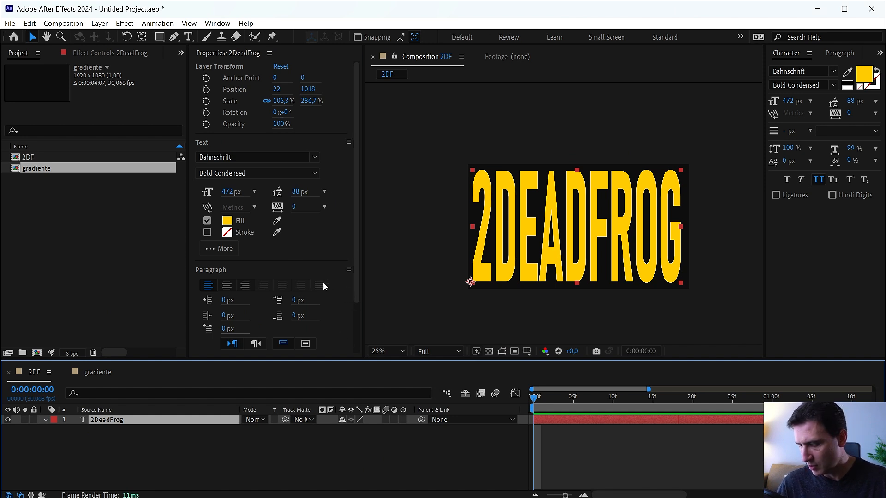
key("s")
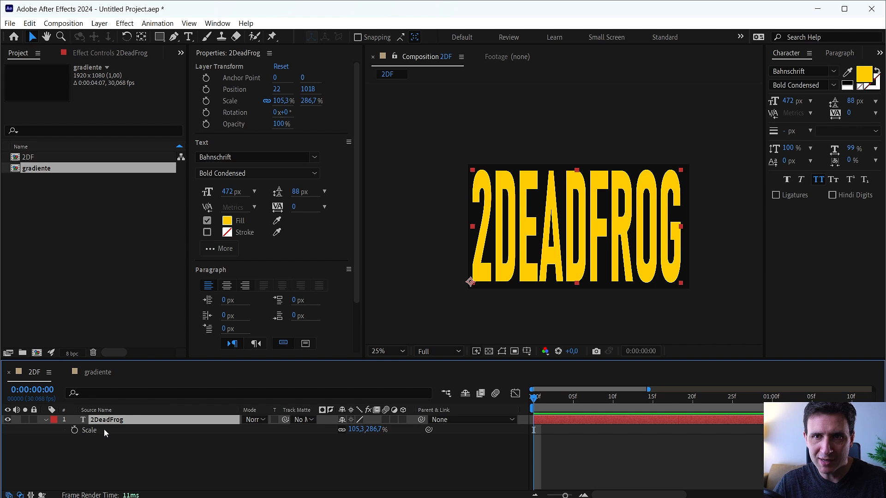
Duplicate the 2DeadFrog text layer and hide the upper copy.
key("ctrl+d")
left_click(7, 430, "alt")
left_click(88, 431)
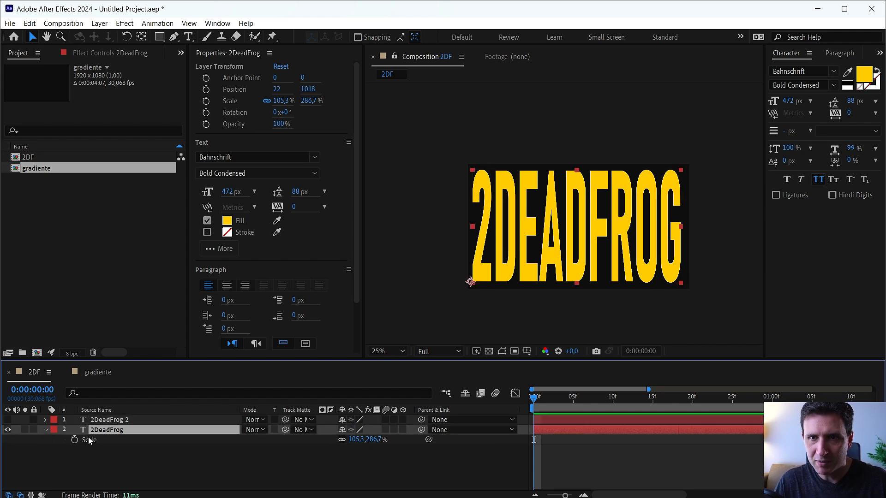
left_click(92, 459)
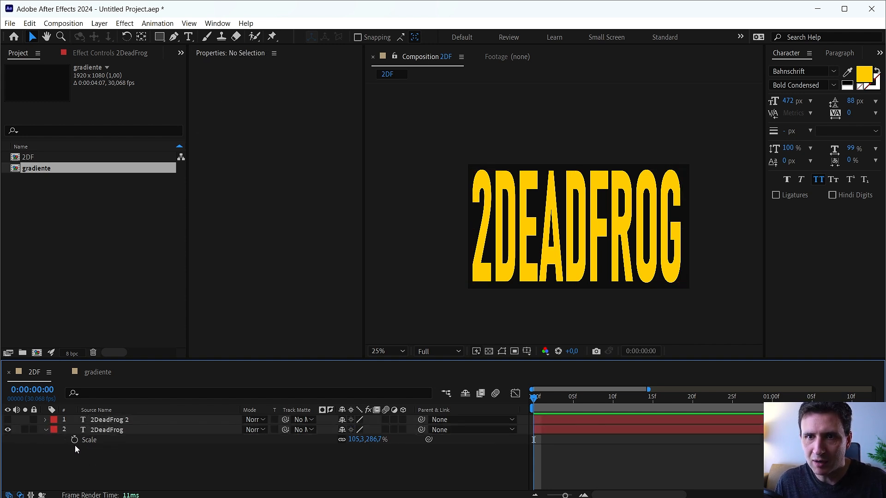
Keyframe the lower 2DeadFrog layer's Scale at the first frame and set its vertical scale to 0% at 0:00:00:09.
left_click(74, 439)
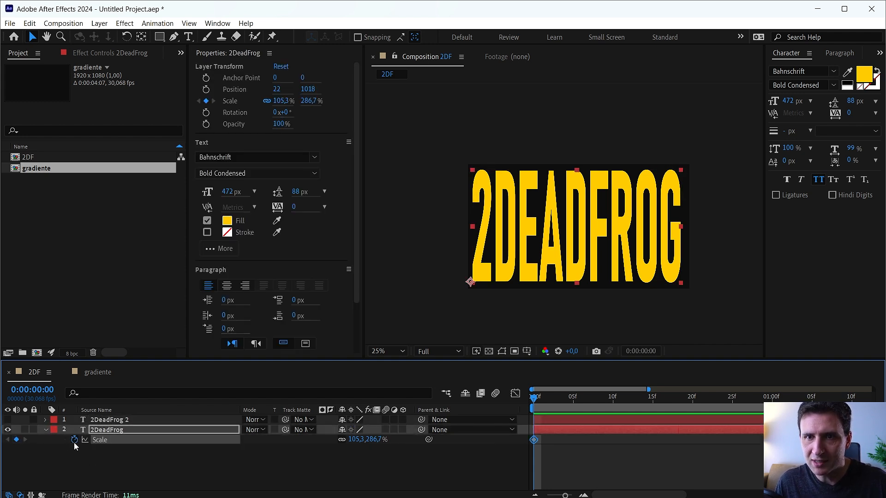
key("shift+Page_Down")
left_click(345, 441)
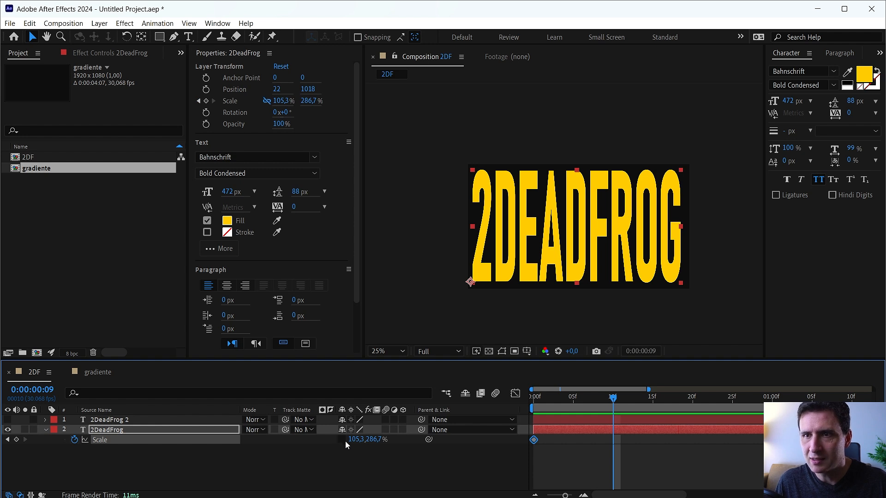
left_click(372, 440)
type("0")
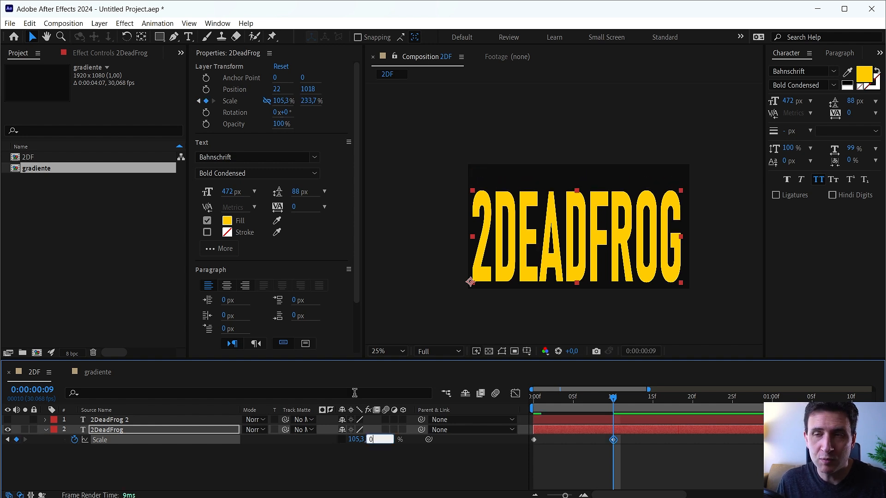
key("Return")
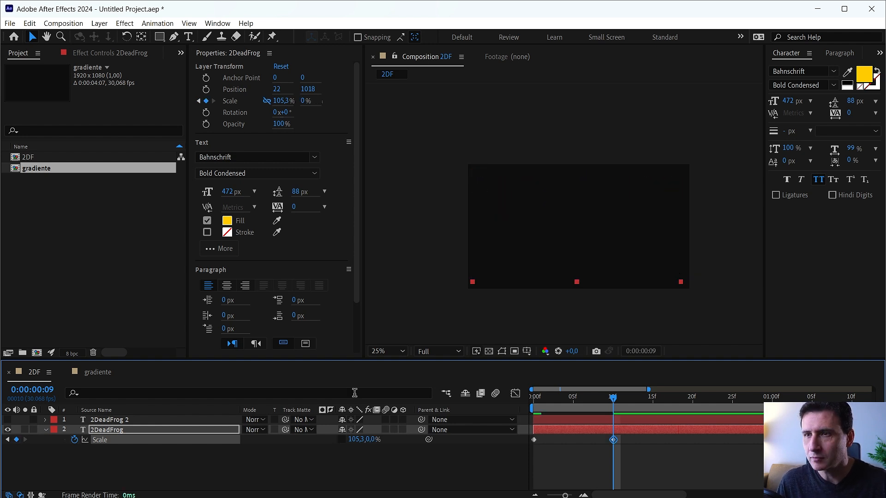
left_click(203, 447)
Show the 2DeadFrog 2 layer and move its anchor point up to the text's top-left corner with the Pan Behind tool.
left_click(8, 419)
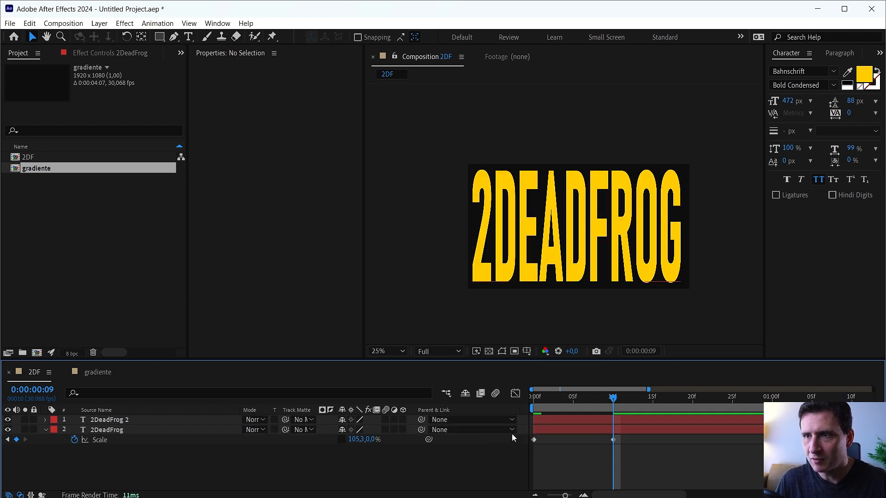
left_click(540, 420)
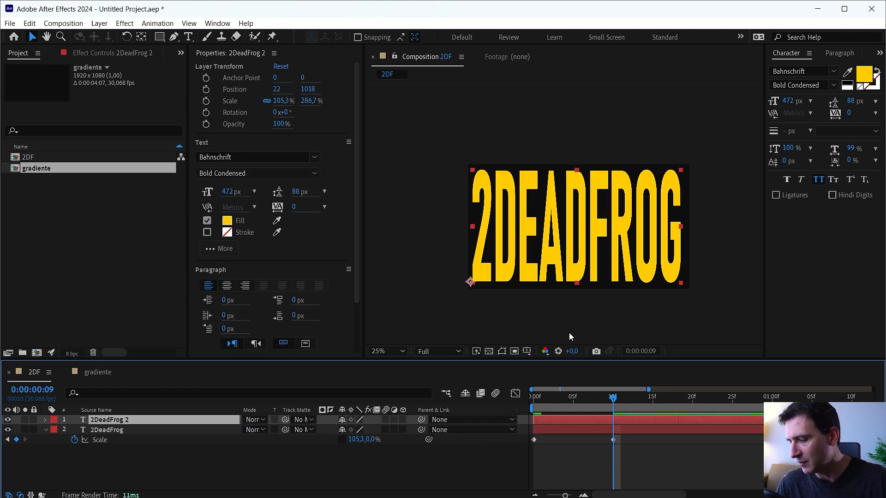
left_click(141, 36)
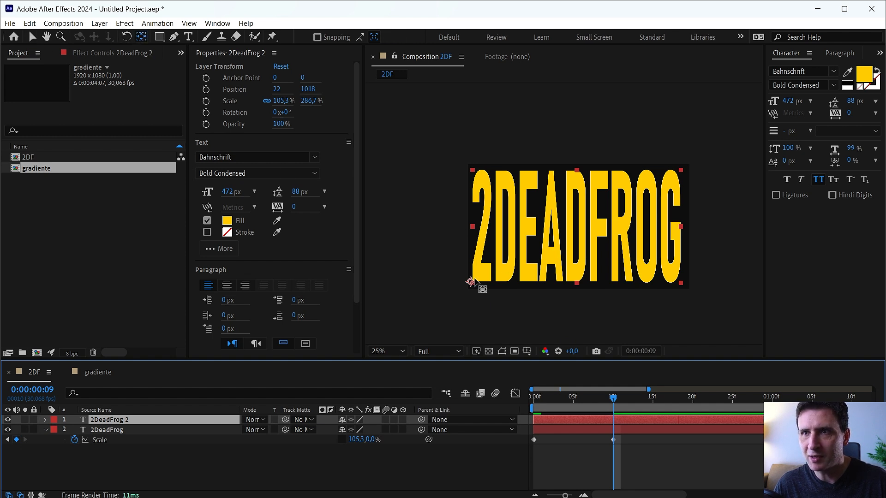
left_click_drag(471, 281, 470, 171)
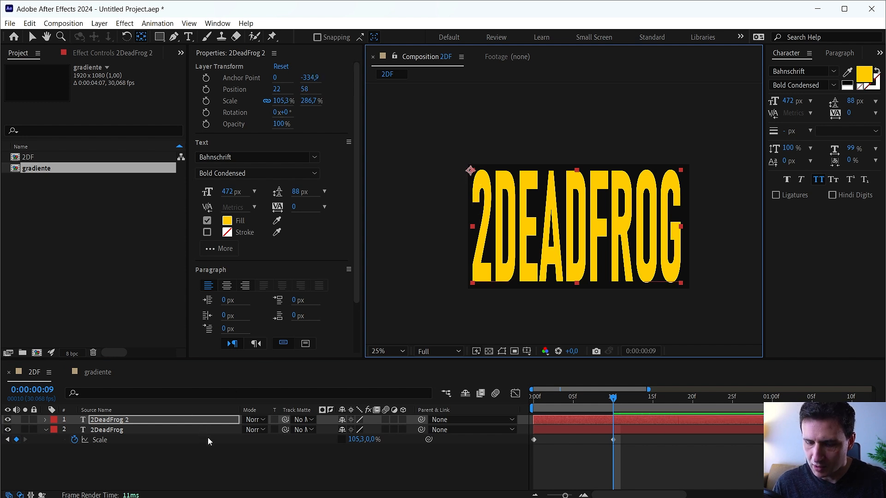
Reveal the 2DeadFrog 2 layer's Scale and keyframe it at 0% on the first frame.
key("s")
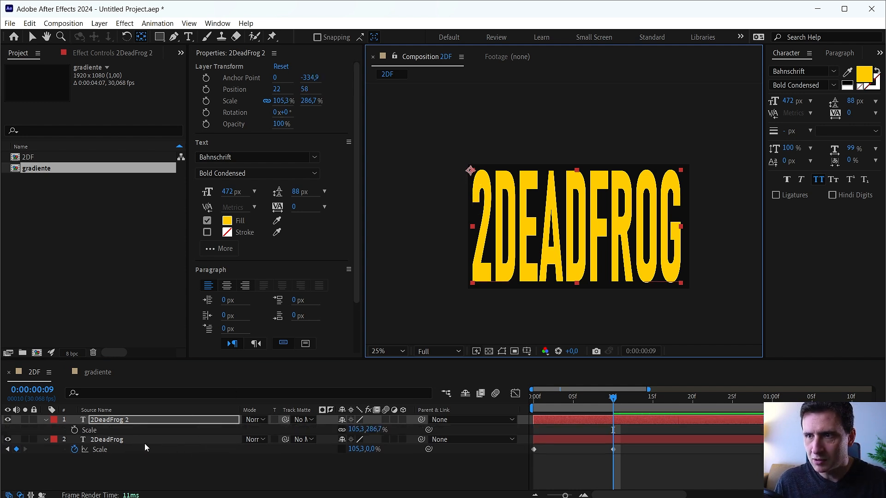
key("Home")
left_click(153, 480)
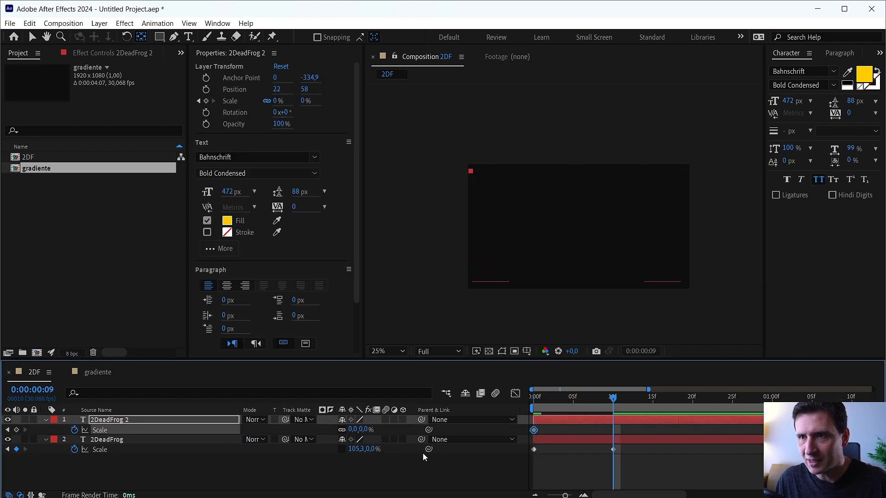
Copy the lower 2DeadFrog layer's vertical scale from the first frame and move the current time to 0:00:00:09.
key("Home")
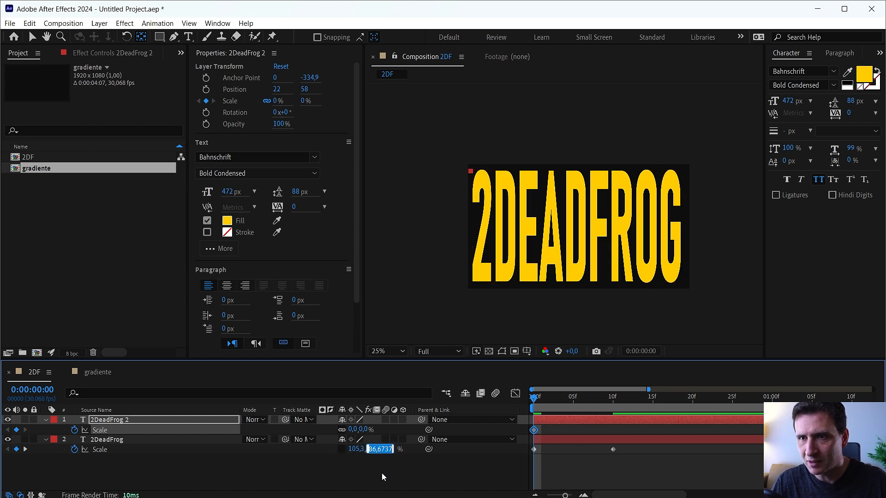
left_click(371, 468)
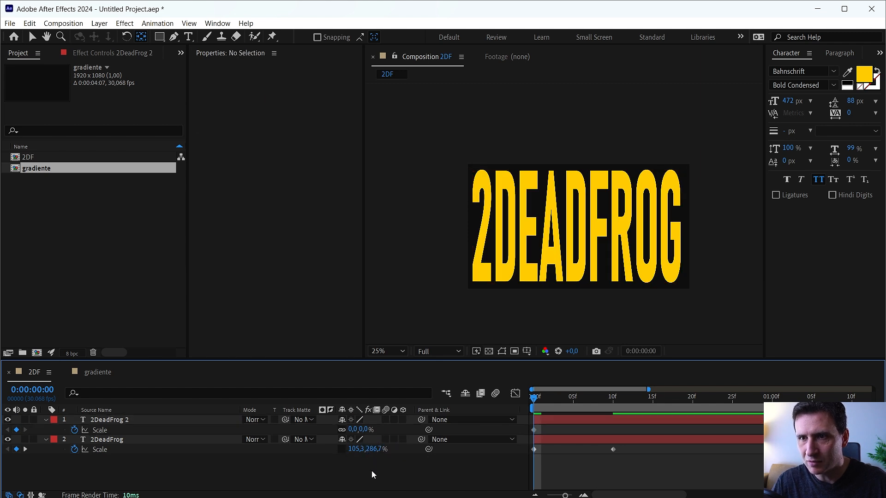
left_click(613, 402)
Try to paste the copied vertical scale into the 2DeadFrog 2 layer with its proportions still linked.
left_click(364, 429)
type("286,7")
left_click(379, 480)
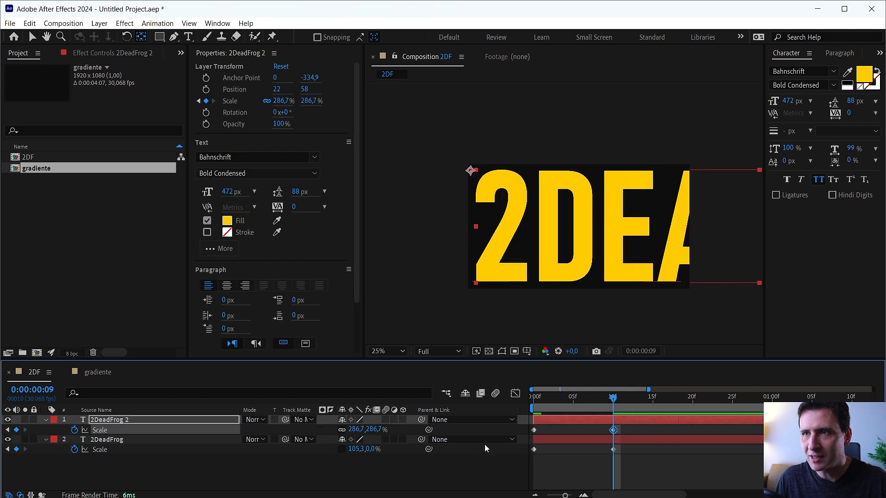
key("ctrl+z")
Unlink the 2DeadFrog 2 layer's Scale proportions and paste a vertical scale of 286,7% at 0:00:00:09.
left_click(342, 430)
left_click(365, 431)
type("286,7")
left_click(387, 465)
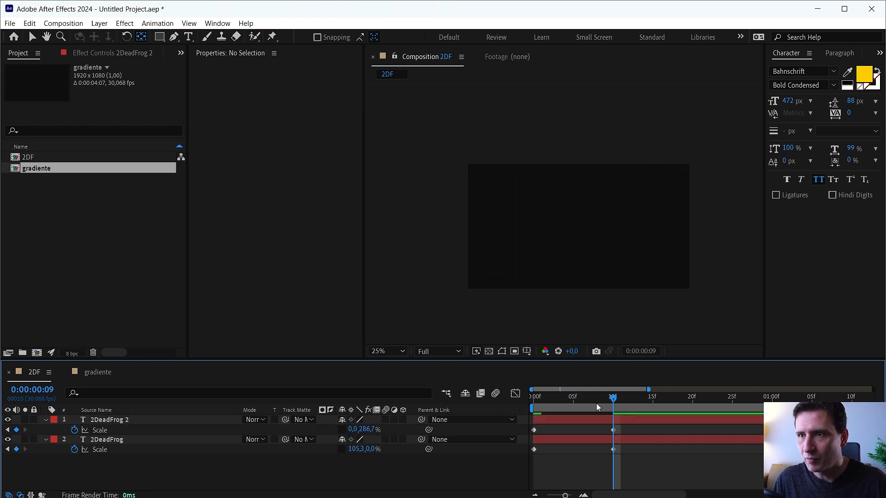
Copy the lower layer's 105,3% horizontal scale into both Scale keyframes of the 2DeadFrog 2 layer.
left_click(534, 401)
left_click(357, 450)
key("ctrl+c")
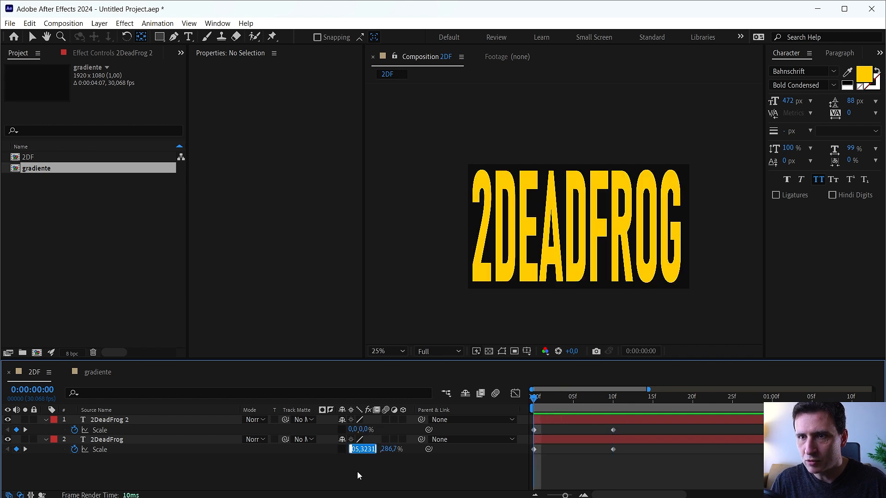
left_click(357, 473)
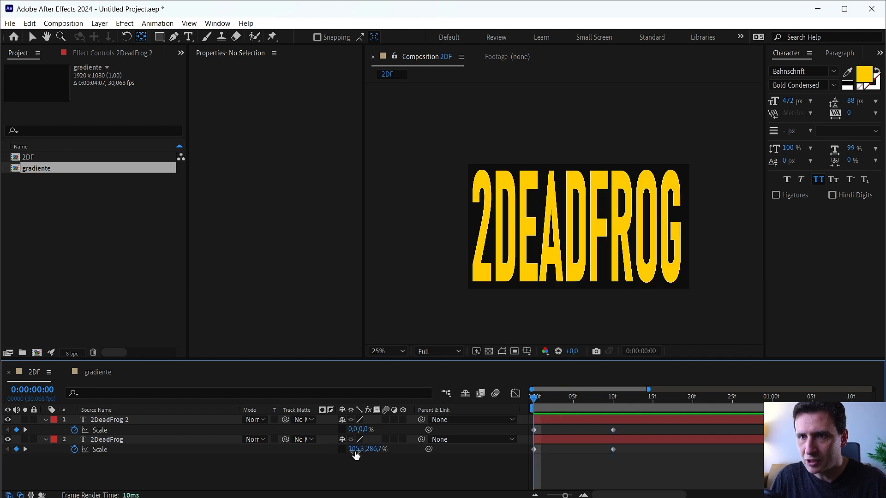
left_click(352, 429)
key("ctrl+v")
left_click(360, 479)
left_click_drag(565, 406, 619, 424)
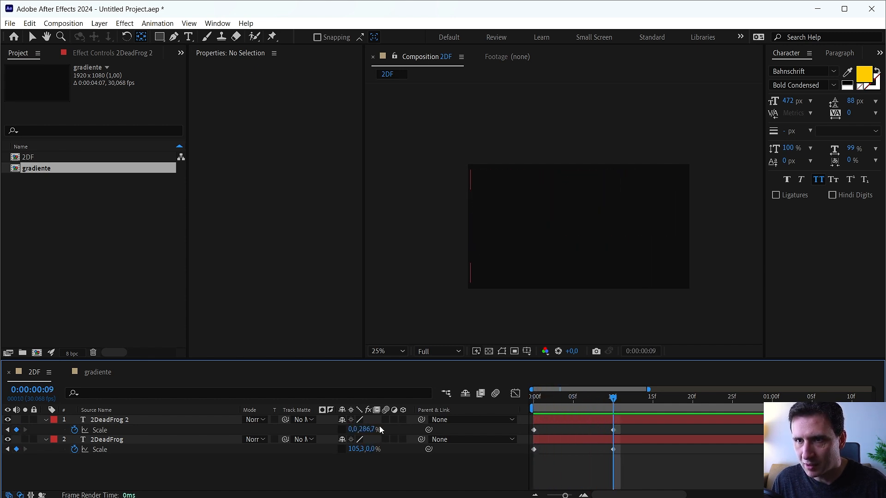
left_click(360, 476)
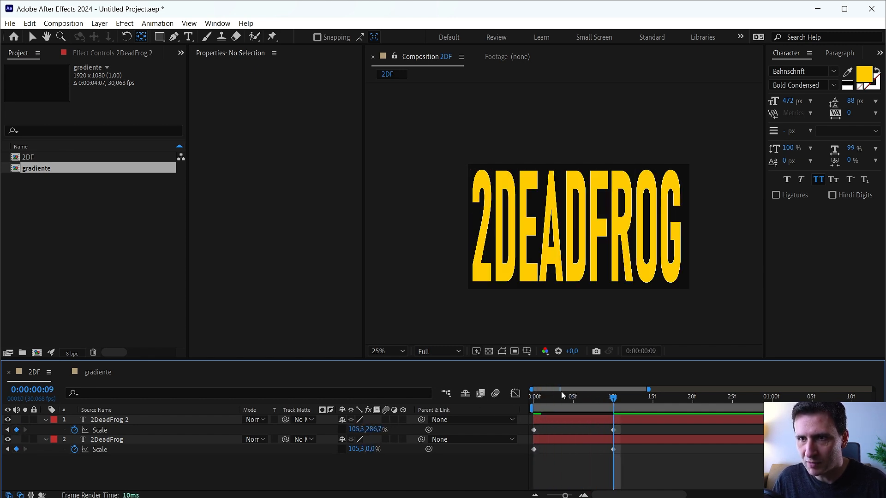
Preview the two-layer scale animation and switch back to the Selection tool.
mouse_move(579, 400)
left_mouse_down()
mouse_move(537, 405)
mouse_move(569, 411)
left_mouse_up()
key("space")
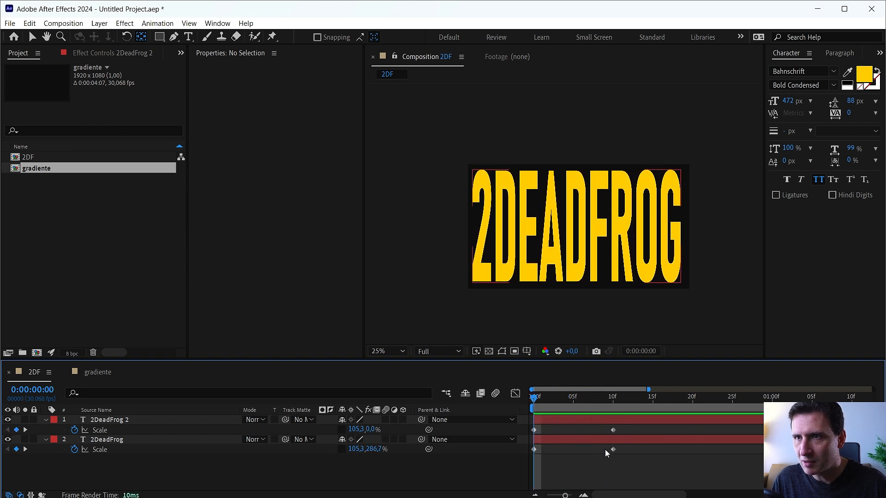
key("v")
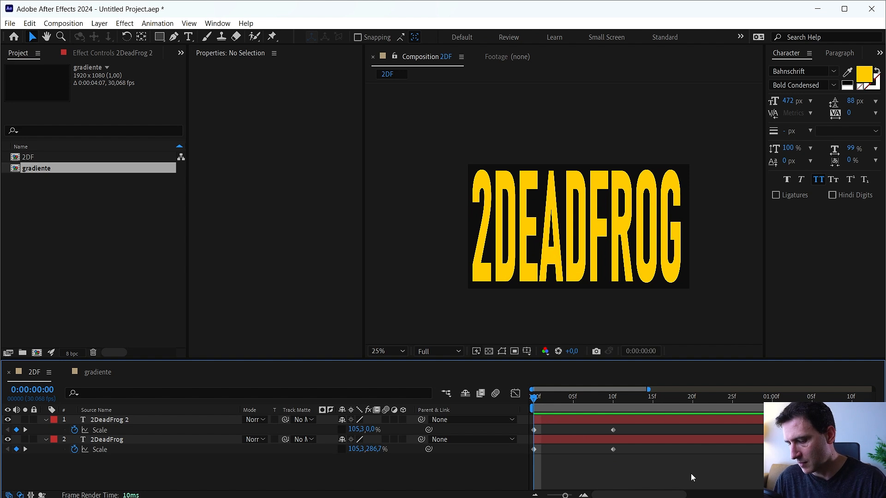
Offset the 2DeadFrog 2 layer in time so that it starts one frame after the lower text layer.
key("ctrl+Down")
key("alt+Page_Down")
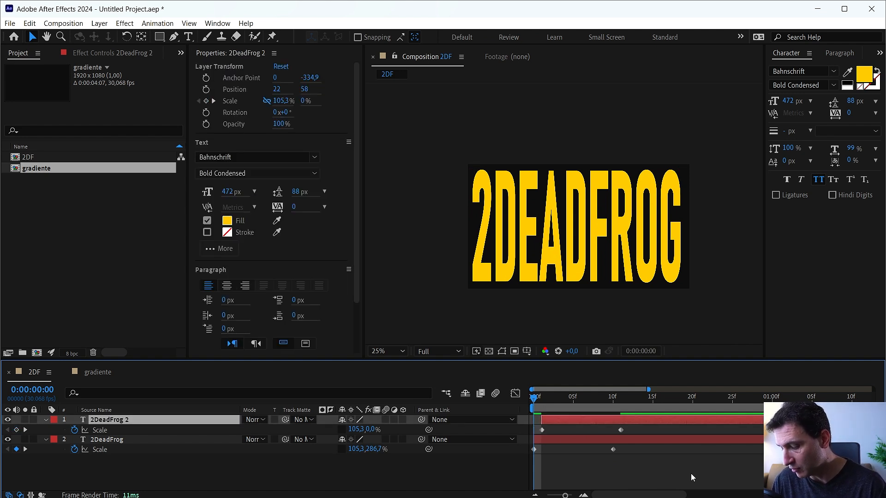
key("alt+Page_Down")
key("alt+Page_Down")
key("alt+Page_Down")
key("alt+Page_Down")
key("alt+Page_Up")
key("alt+Page_Up")
key("alt+Page_Up")
key("alt+Page_Up")
key("alt+Page_Up")
key("alt+Page_Down")
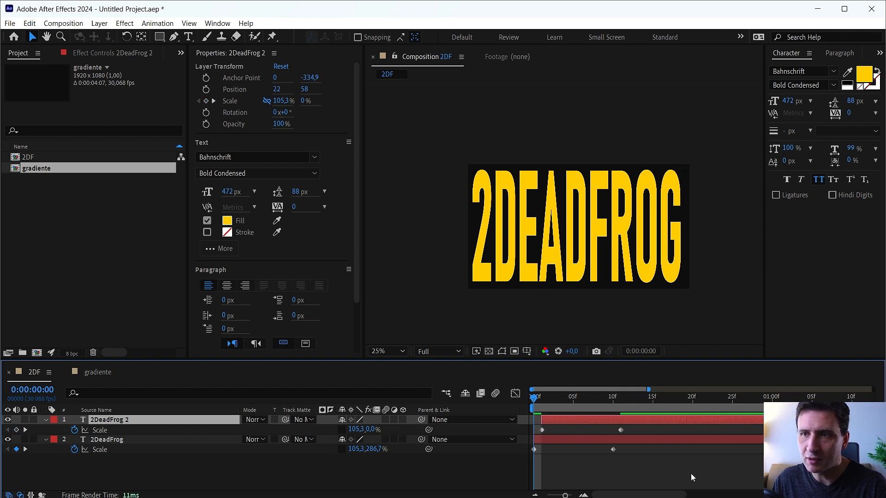
Play and scrub through the offset scale animation of the two text layers.
key("Page_Down")
key("Page_Down")
key("Page_Down")
key("Page_Down")
key("space")
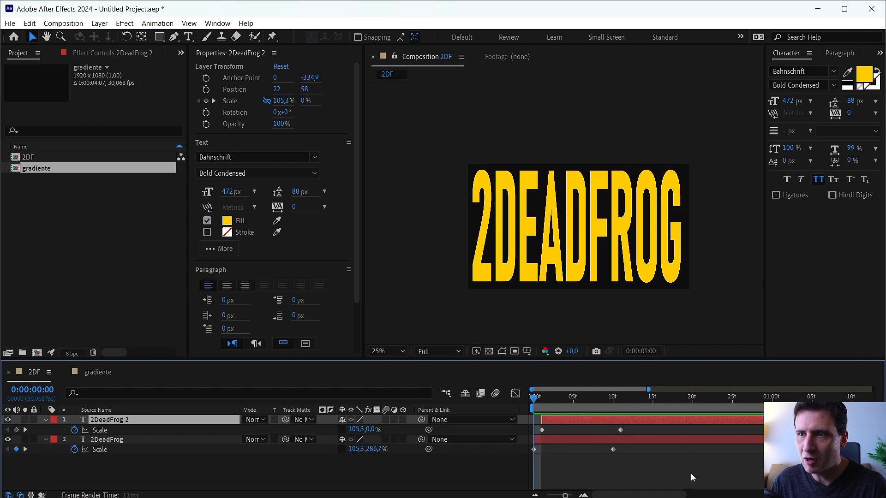
key("space")
left_click_drag(550, 400, 585, 419)
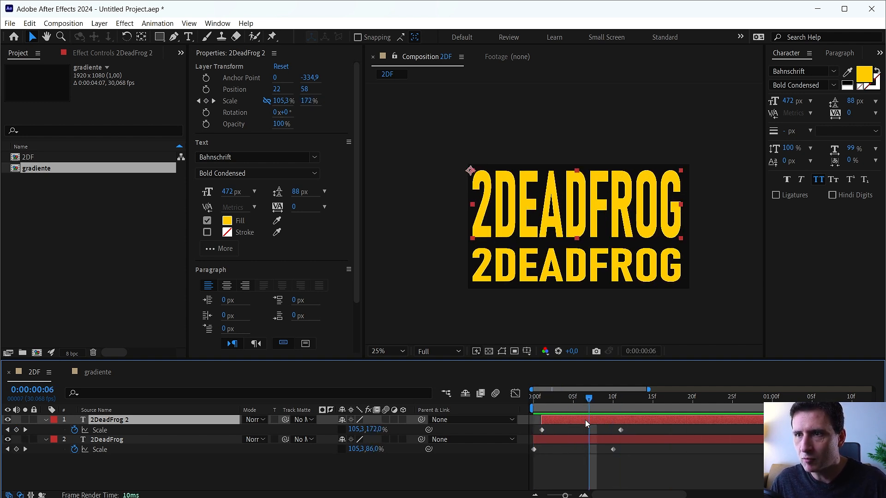
Change the 2DeadFrog 2 text's fill colour to white and scrub through to 0:00:00:19.
left_click(861, 79)
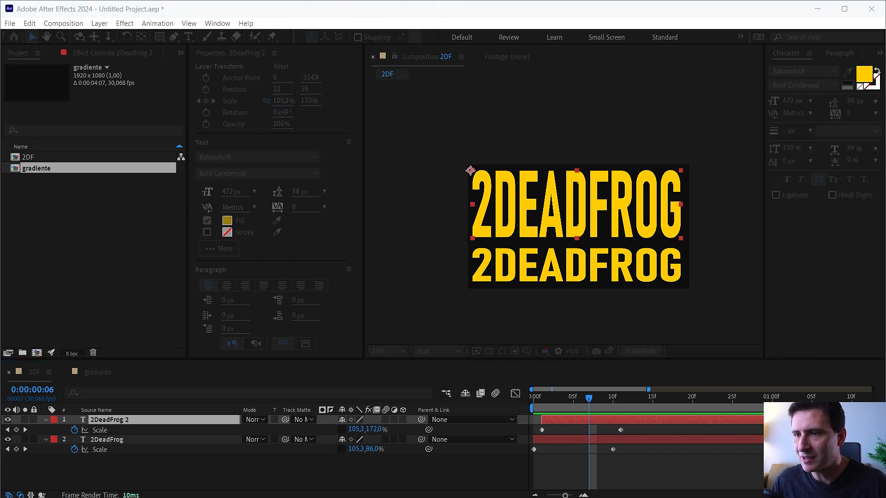
left_click_drag(485, 223, 478, 188)
left_click_drag(468, 245, 401, 146)
key("Return")
left_click(648, 388)
left_click_drag(641, 401, 693, 403)
Create a new composition from 2DF, add the gradiente composition beneath it and hide the gradiente layer.
left_click(43, 201)
left_click(30, 158)
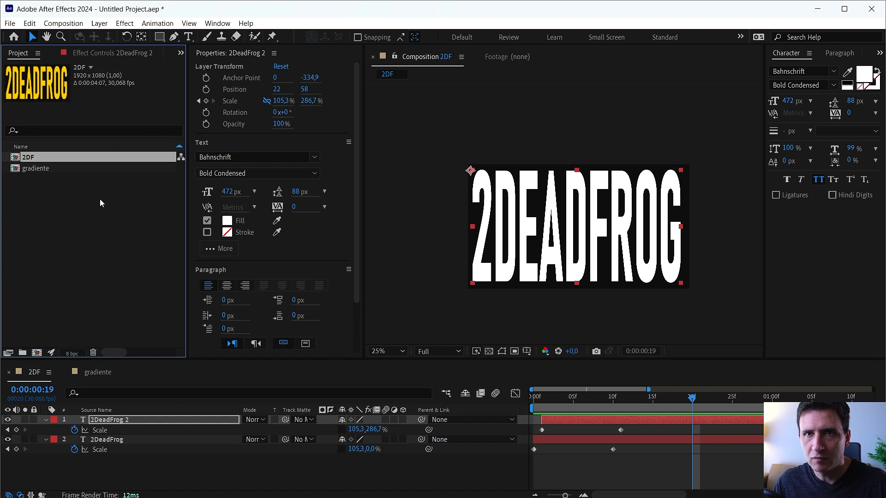
left_click_drag(27, 160, 40, 355)
left_click_drag(50, 180, 122, 452)
left_click(7, 430)
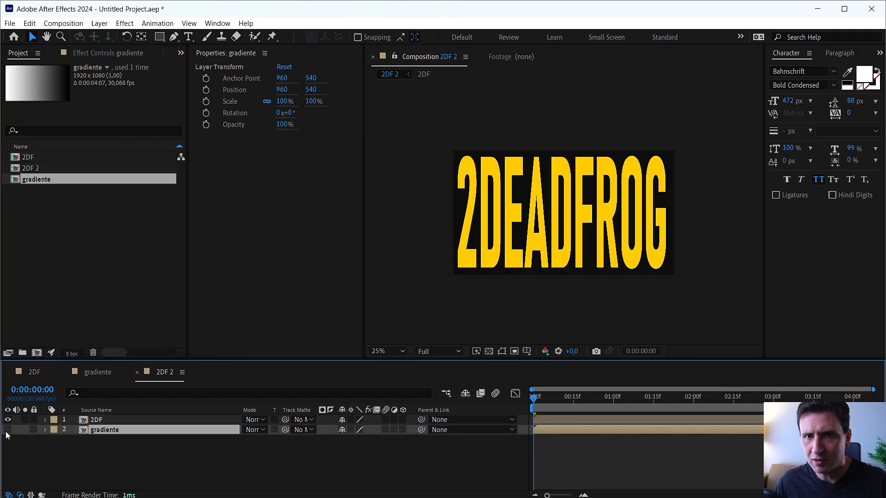
Preview the nested 2DF layer and apply the Time Displacement effect to it.
left_click(98, 422)
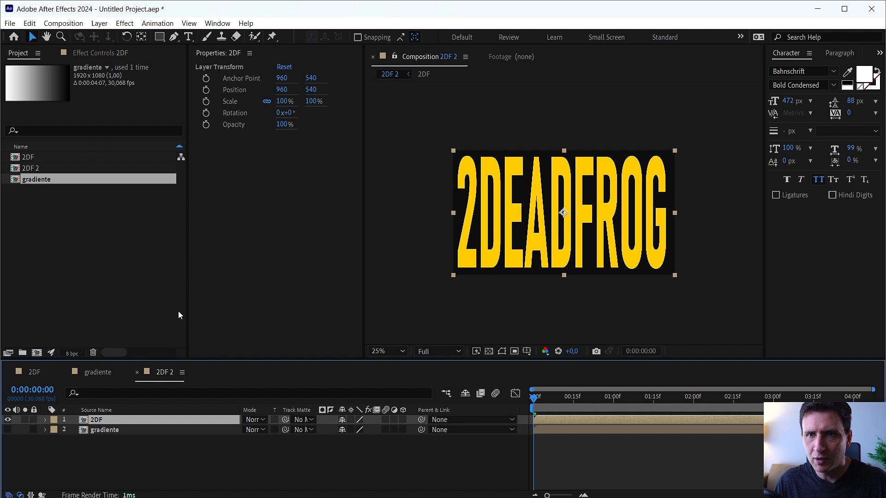
key("space")
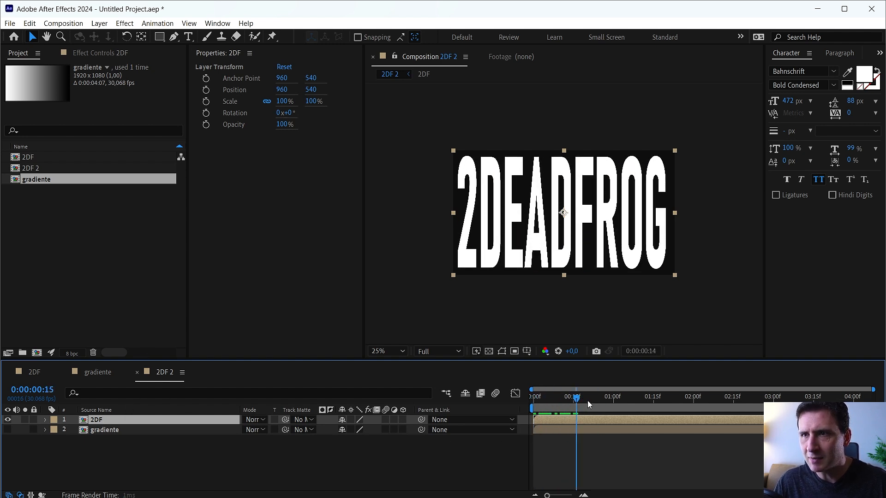
key("space")
key("ctrl+space")
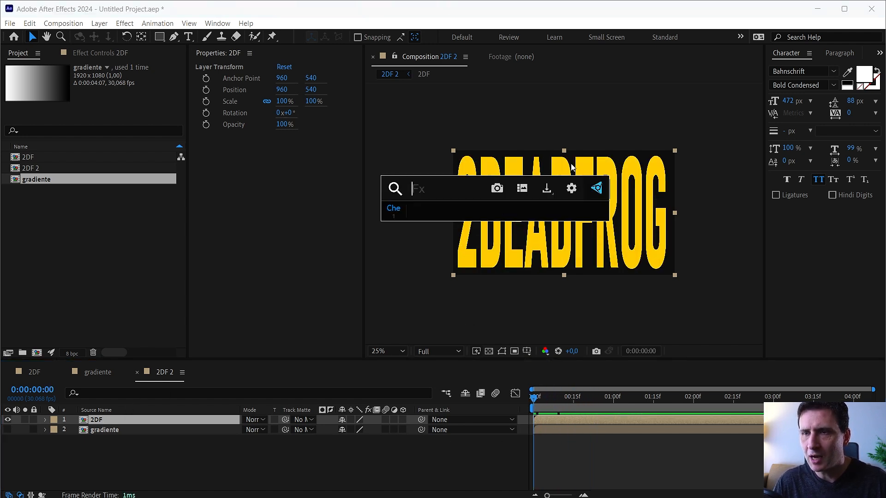
type("yimr")
key("BackSpace")
key("BackSpace")
key("BackSpace")
type("time dis")
key("Return")
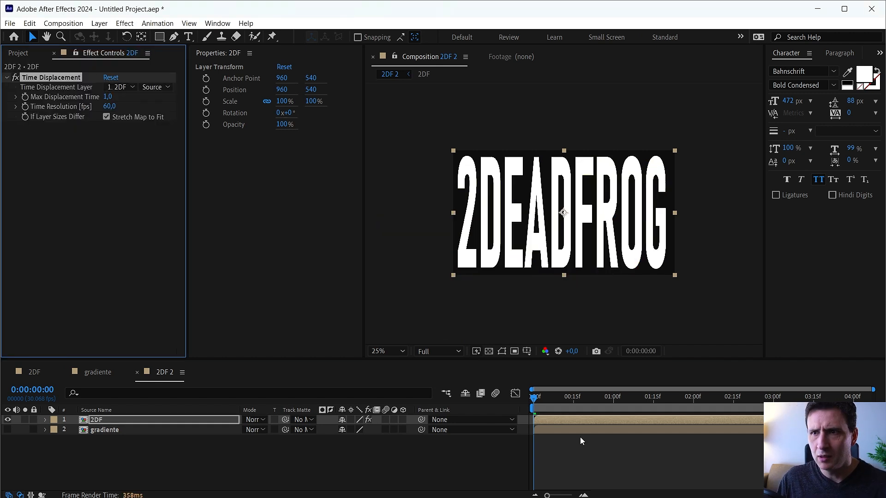
left_click_drag(549, 401, 525, 423)
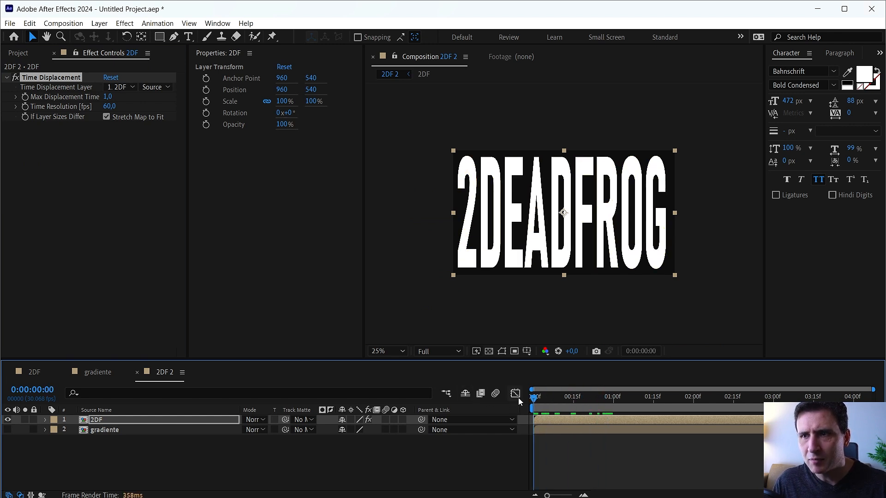
Set the Time Displacement Layer to gradiente and preview the distorted transition.
left_click(122, 87)
left_click(139, 130)
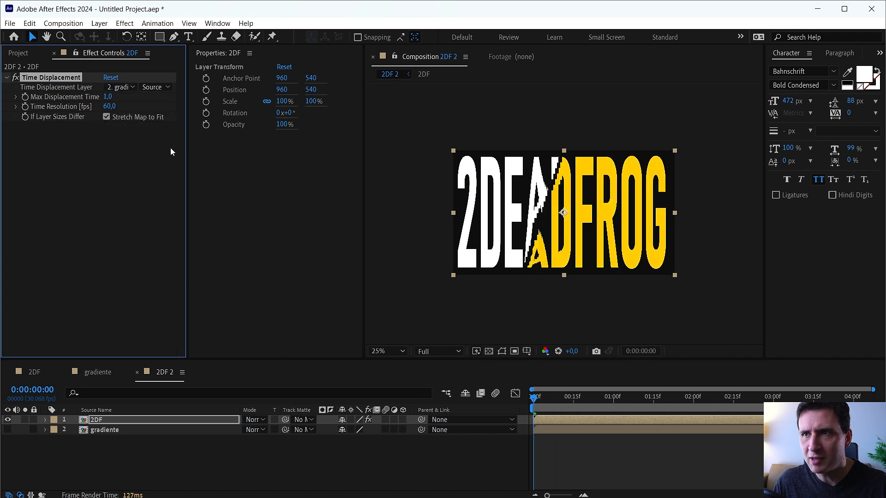
key("space")
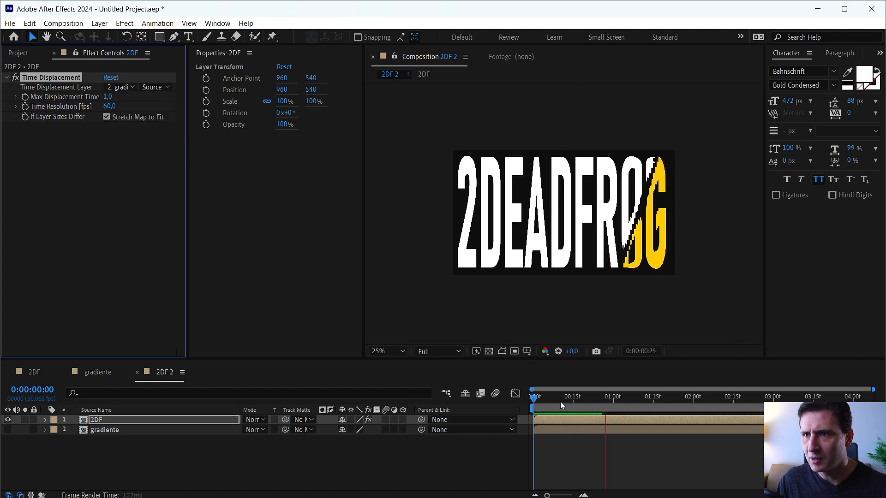
key("space")
left_click_drag(535, 399, 602, 417)
key("Home")
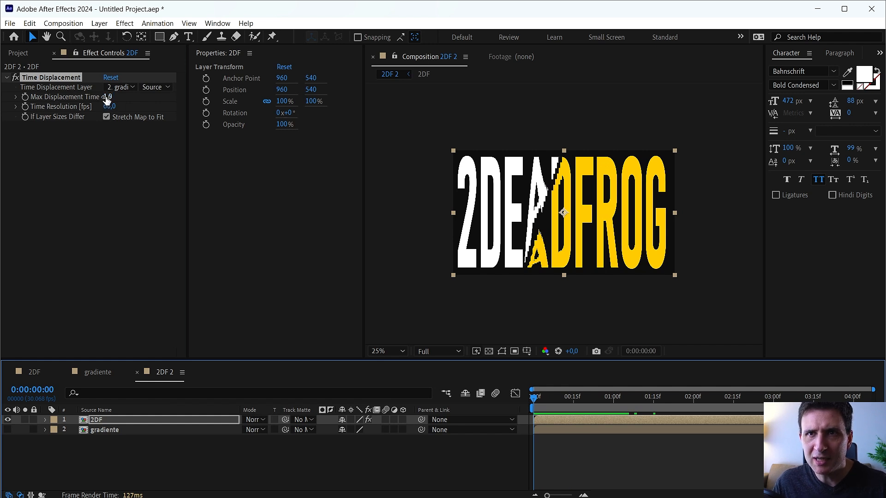
Try a Max Displacement Time of 0,1 on the Time Displacement effect.
left_click(66, 98)
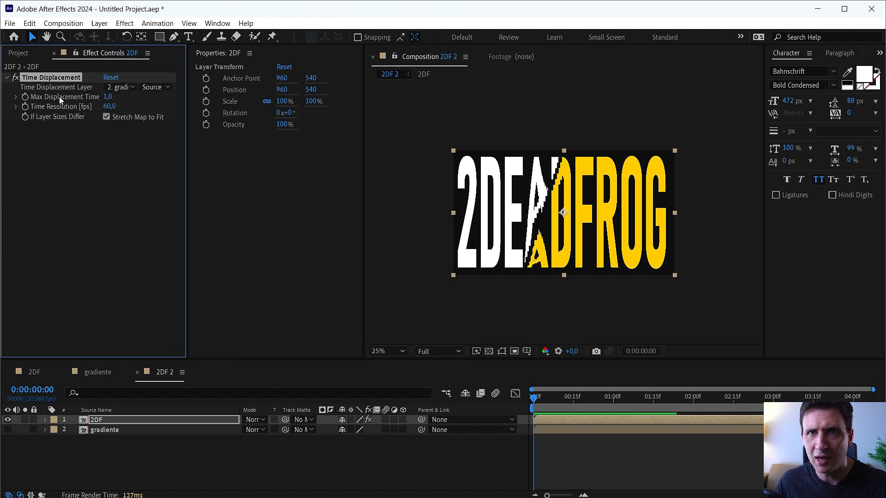
left_click_drag(107, 97, 120, 101)
key("Return")
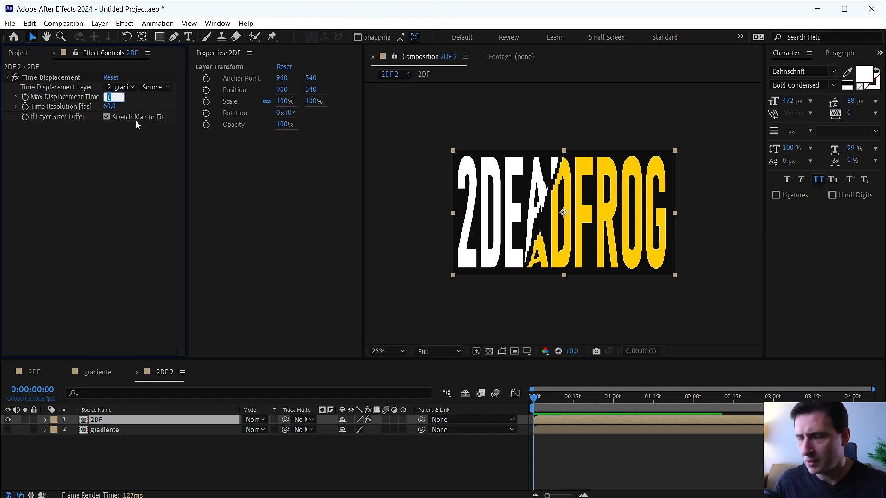
type(",1")
key("Return")
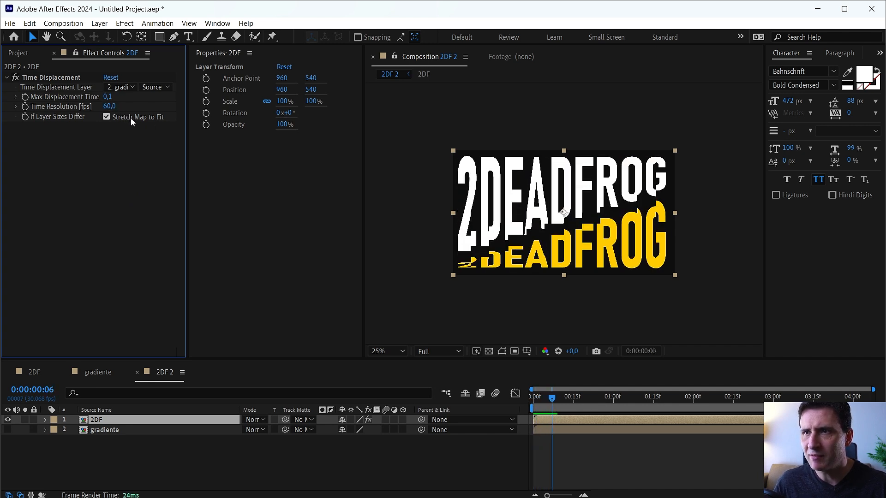
Set the Time Displacement effect's Max Displacement Time to 0,5.
left_click(111, 101)
type("0,5")
key("Return")
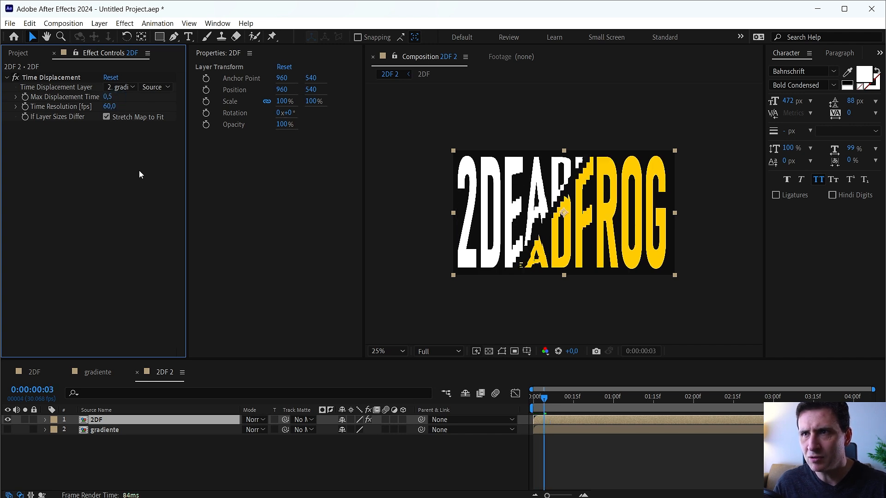
Set the Time Displacement effect's Max Displacement Time to 0,3.
left_click(109, 97)
type("0,")
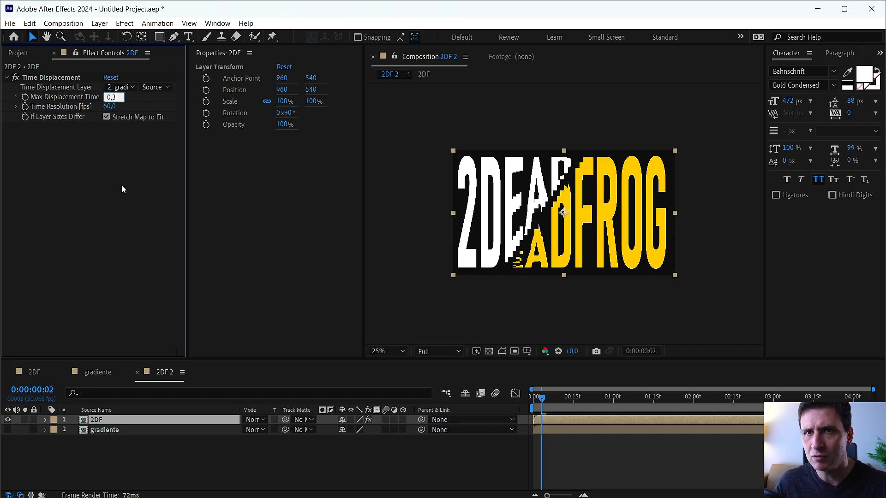
type("3")
key("Return")
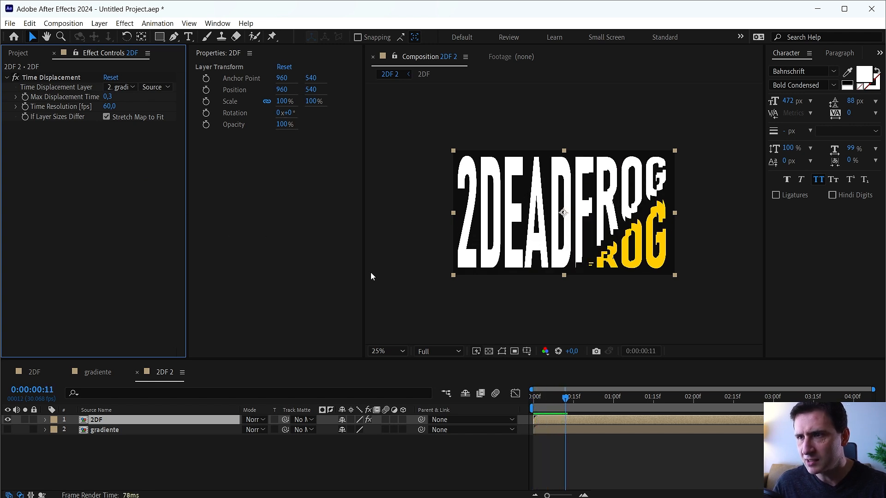
Examine the letter edges along the white-to-yellow transition up close.
left_click_drag(440, 264, 442, 245)
scroll(488, 263, "up", 2)
left_click_drag(490, 265, 481, 283)
left_click_drag(592, 270, 603, 261)
left_click_drag(568, 258, 578, 263)
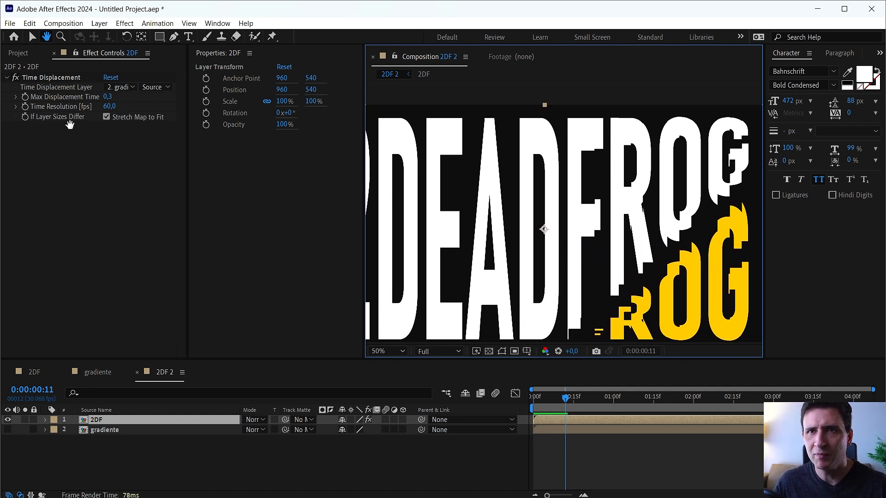
key("v")
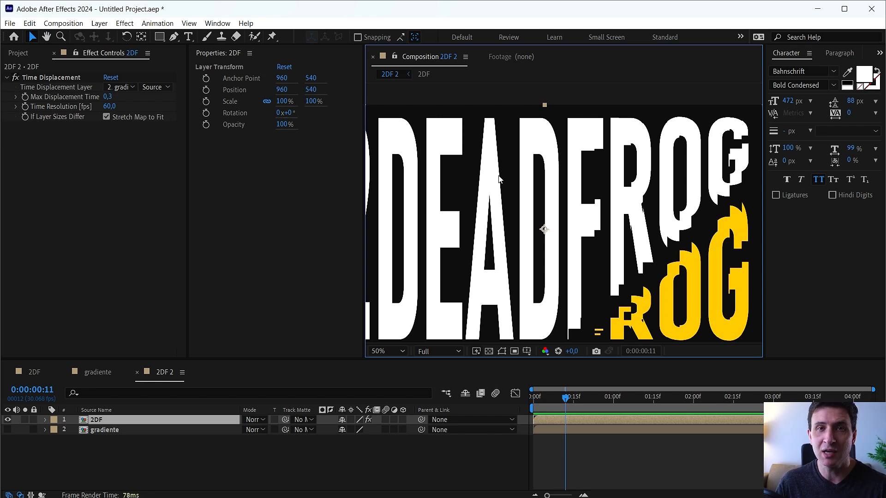
key("comma")
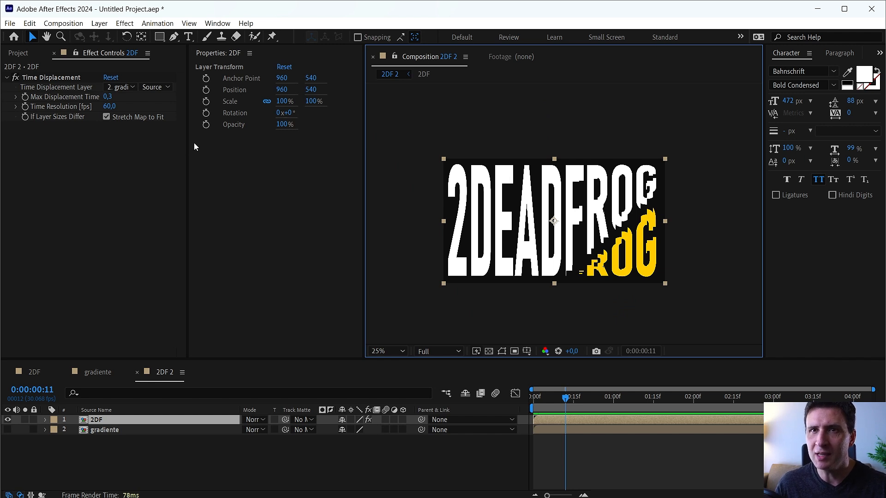
Try a Time Resolution of 24 fps on the Time Displacement effect and preview the distorted transition.
left_click(109, 107)
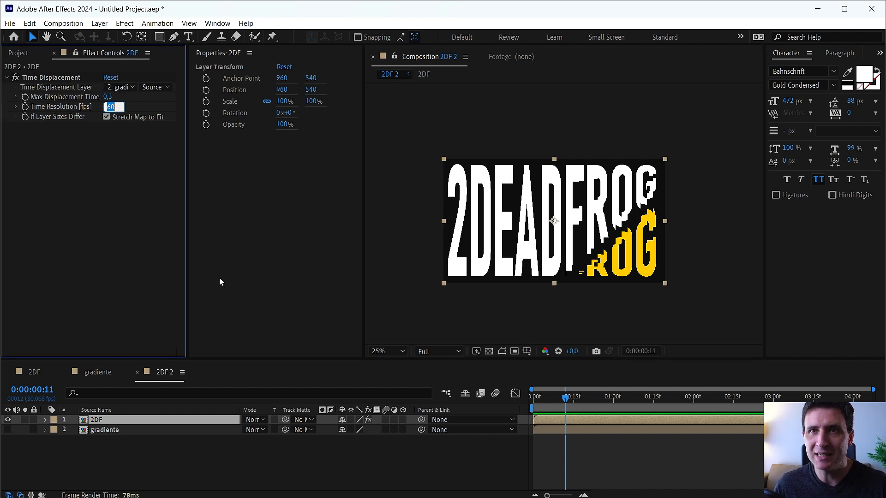
type("24")
key("Return")
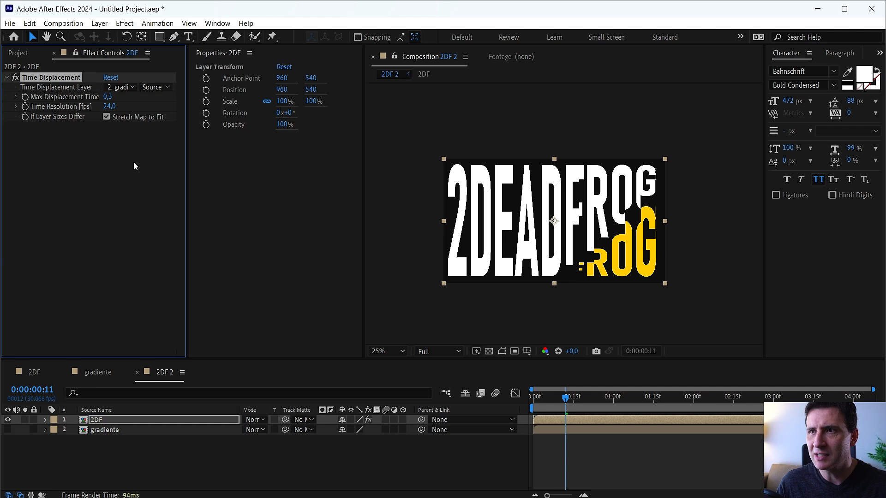
key("space")
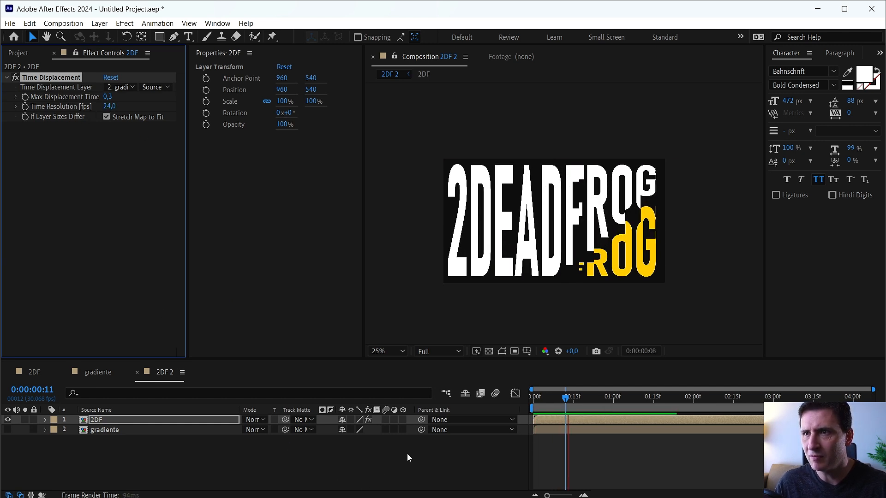
key("space")
key("space")
key("space")
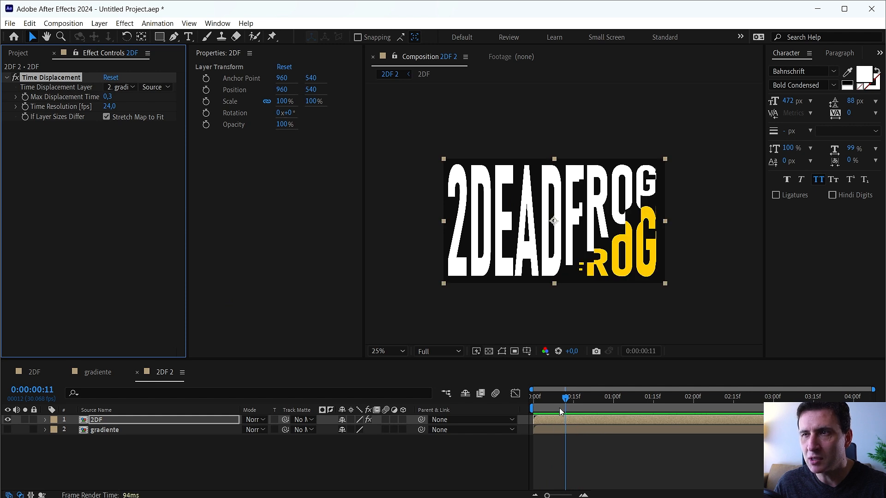
mouse_move(548, 401)
left_mouse_down()
mouse_move(548, 412)
mouse_move(541, 406)
left_mouse_up()
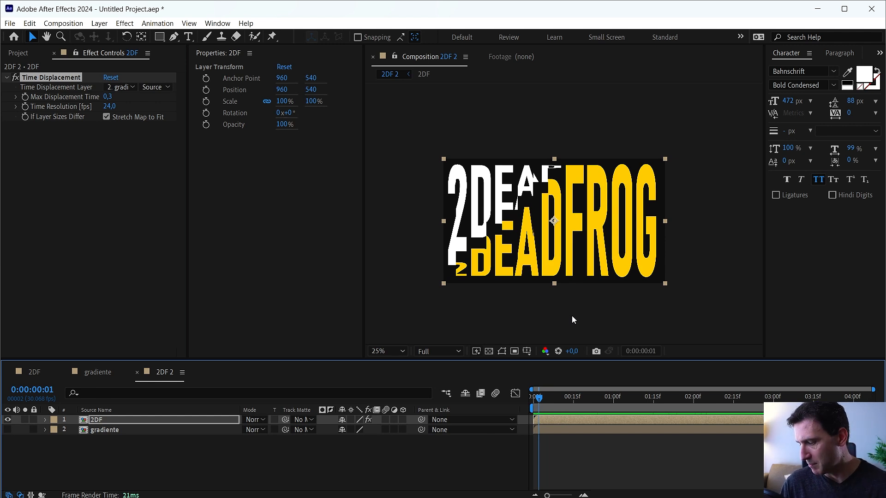
scroll(573, 318, "up", 2)
key("space")
left_click_drag(440, 233, 631, 209)
left_click_drag(588, 264, 579, 264)
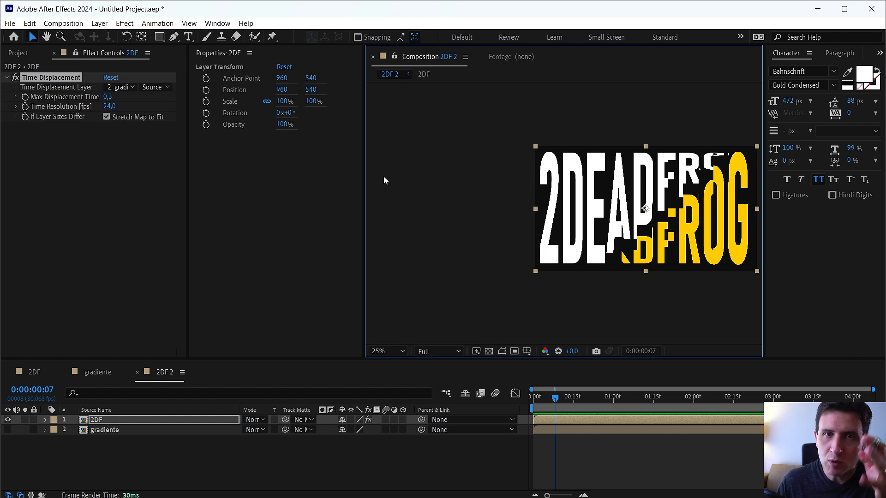
Try a Time Resolution of 250 fps on the Time Displacement effect.
left_click(108, 107)
type("250")
key("Return")
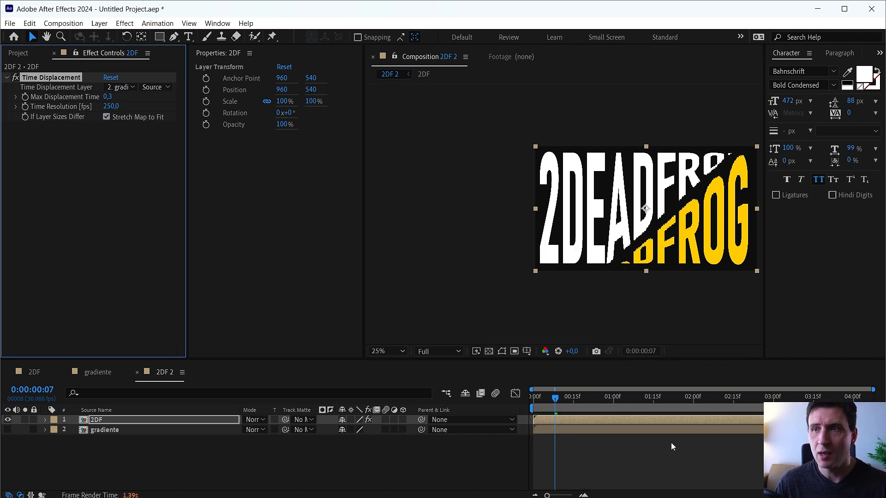
Set the Time Displacement effect's Time Resolution to 400 fps and preview the letter edges up close.
left_click(111, 106)
type("400")
key("Return")
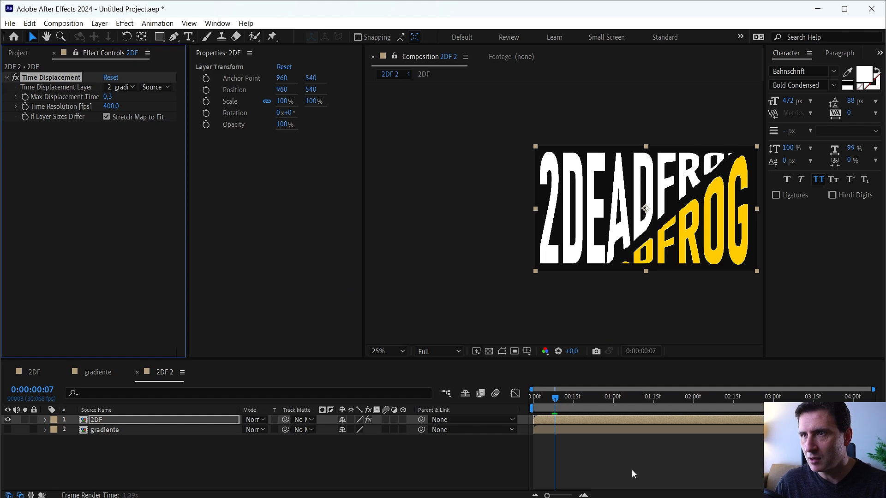
key("period")
left_click_drag(616, 249, 444, 251)
key("space")
Close the Properties panel, end the 2DF 2 work area shortly before the one-second mark, and return to the first frame.
key("space")
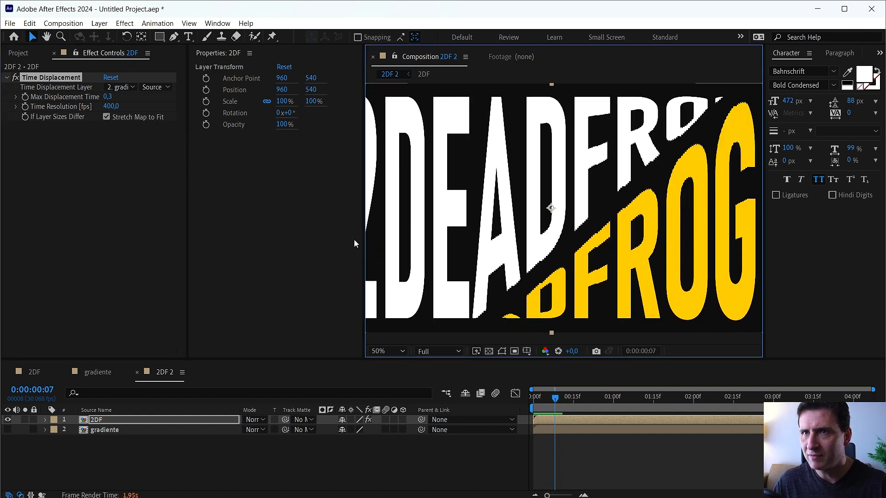
left_click(246, 67)
key("space")
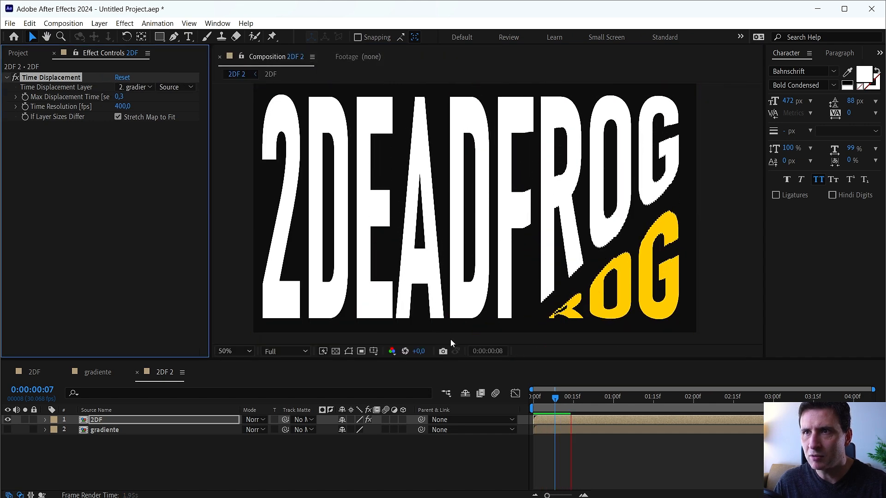
key("n")
left_click(533, 406)
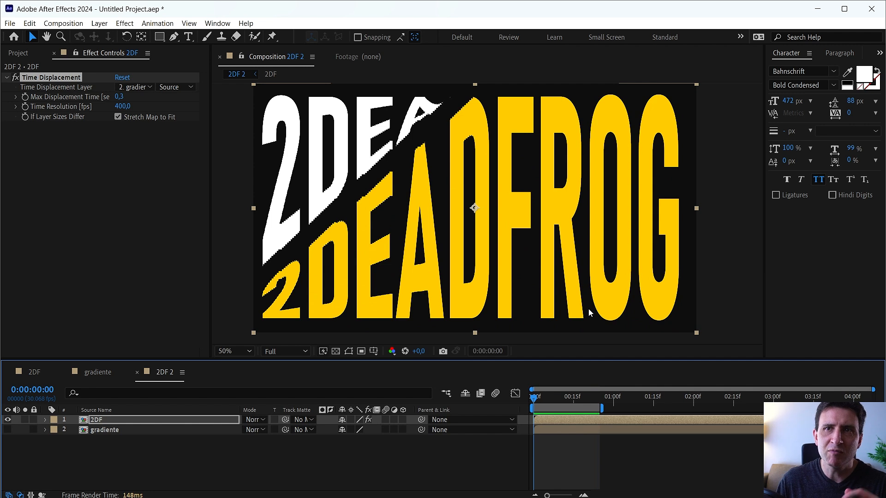
Delay the transition in the 2DF composition: 2DeadFrog's Scale keyframes start at about 16 frames, the 2DeadFrog 2 layer at about 17.
left_click(33, 373)
left_click_drag(627, 464, 668, 442)
left_click(633, 470)
left_click_drag(535, 420, 671, 422)
Try to start the 2DeadFrog 2 layer at the first frame, and undo the move.
key("bracketleft")
key("minus")
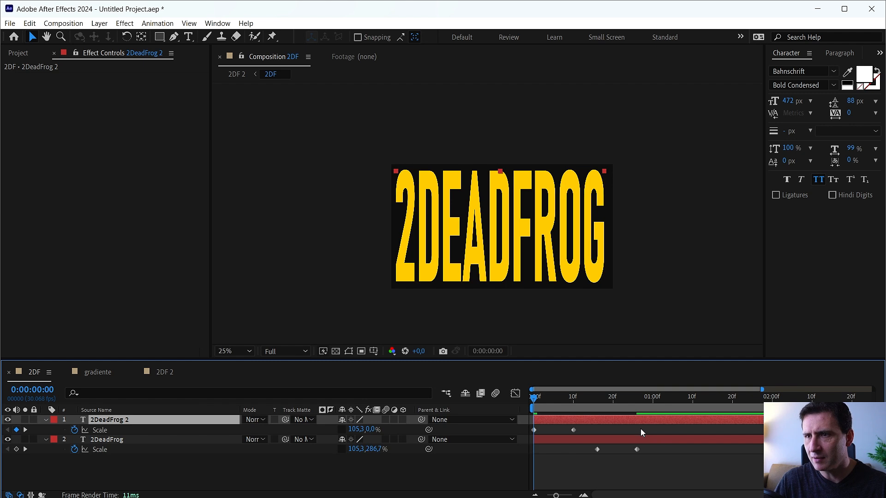
key("ctrl+z")
Preview the delayed transition, stop at 0:00:01:29, and select both title layers.
left_click(621, 468)
key("space")
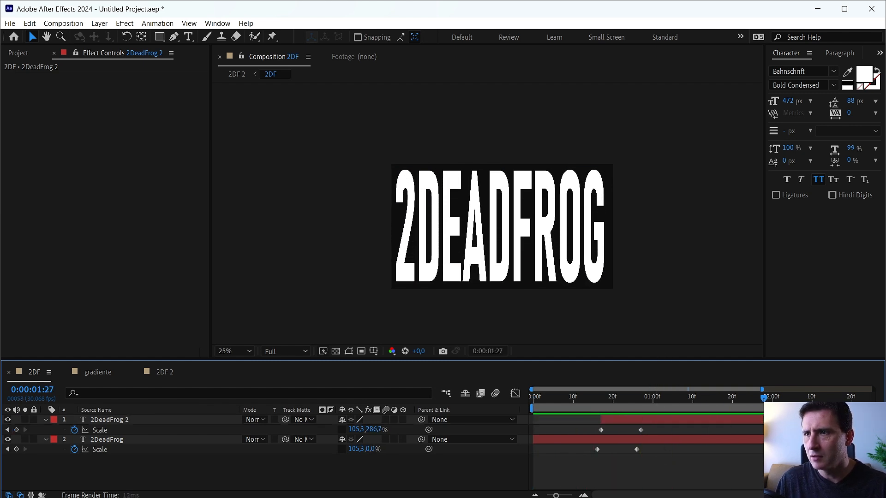
left_click(740, 419)
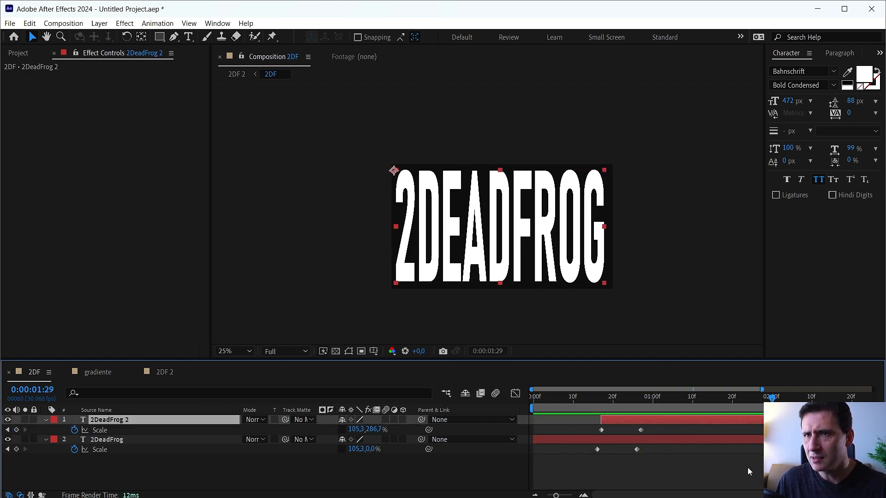
key("minus")
left_click(704, 439, "shift")
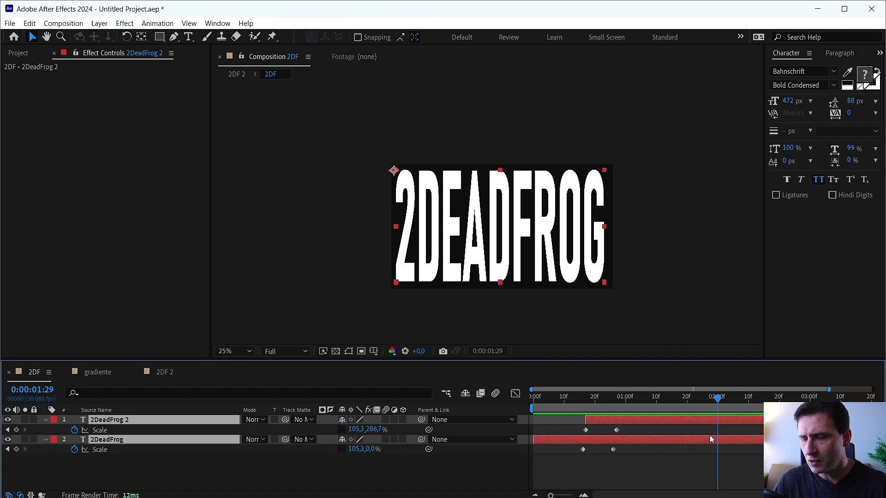
Split both title layers at 0:00:01:29, and undo the split.
key("ctrl+shift+d")
left_click_drag(128, 431, 124, 426)
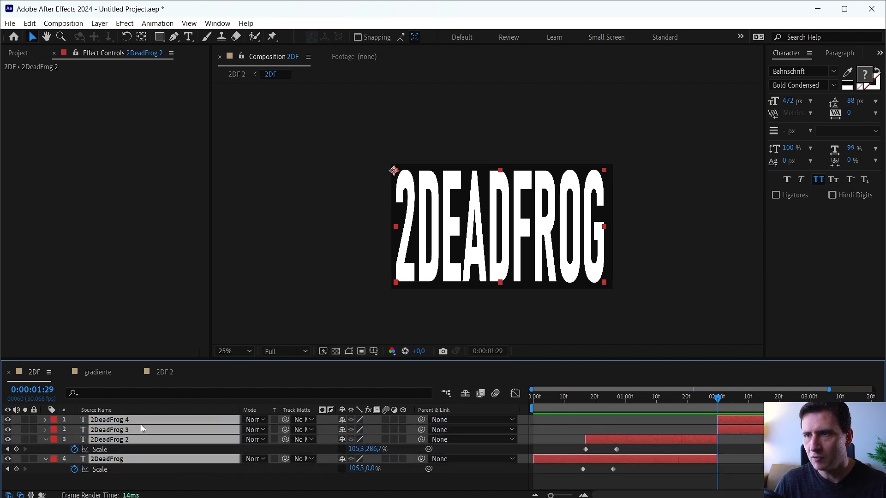
key("ctrl+z")
key("ctrl+z")
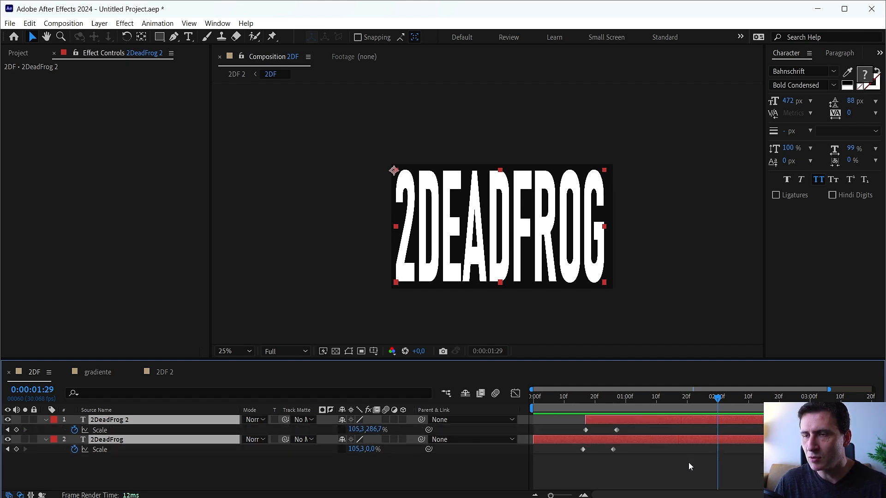
Duplicate both title layers with the copies starting from 0:00:01:29, and trim the original layers to end there.
key("ctrl+shift+z")
key("ctrl+shift+z")
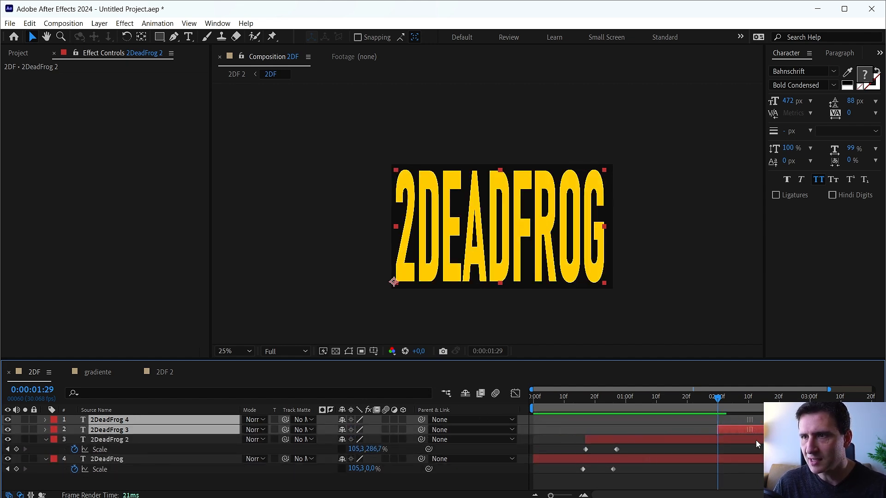
left_click_drag(716, 421, 702, 458)
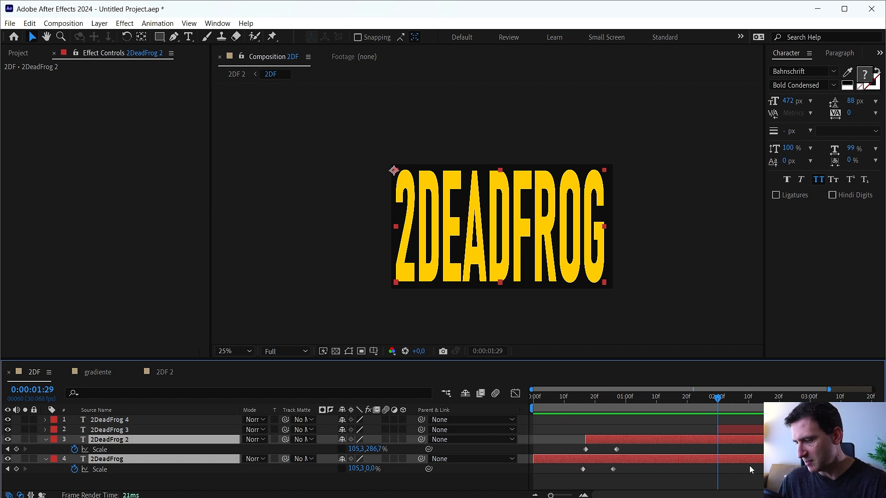
key("alt+bracketright")
Change the text fill of the 2DeadFrog 3 layer to white, FFFFFF.
left_click(727, 431)
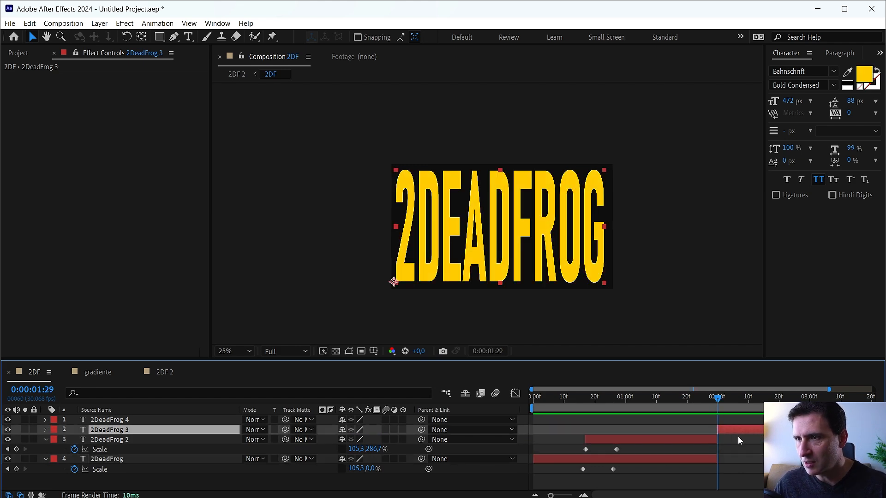
left_click(865, 74)
left_click_drag(494, 252, 380, 138)
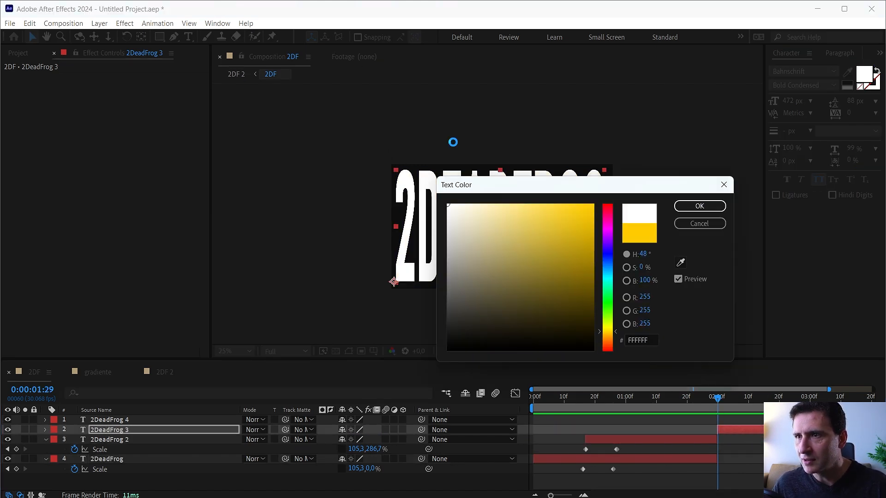
left_click(699, 206)
Copy the yellow FFCB00 from the 2DeadFrog layer to the 2DeadFrog 4 text fill and preview the second transition.
left_click(688, 439)
left_click(694, 459)
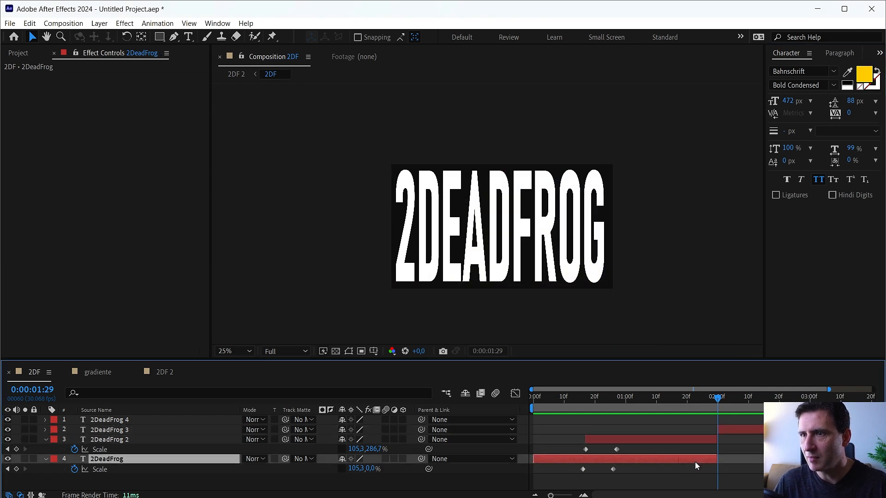
left_click(873, 75)
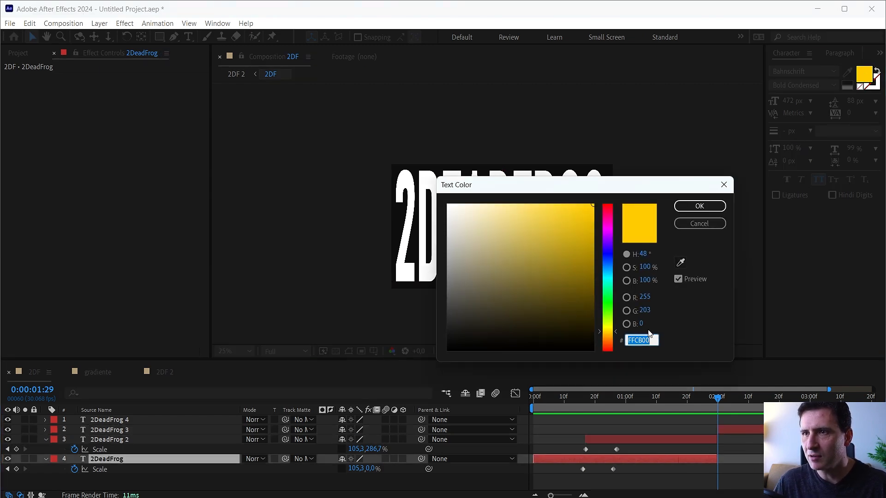
left_click(703, 224)
left_click(791, 398)
left_click(803, 420)
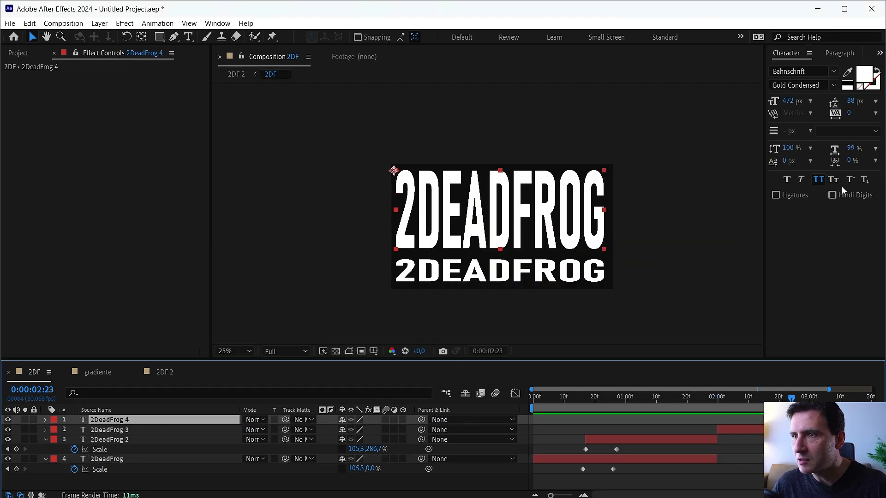
left_click(867, 73)
type("FFCB00")
left_click(693, 206)
key("space")
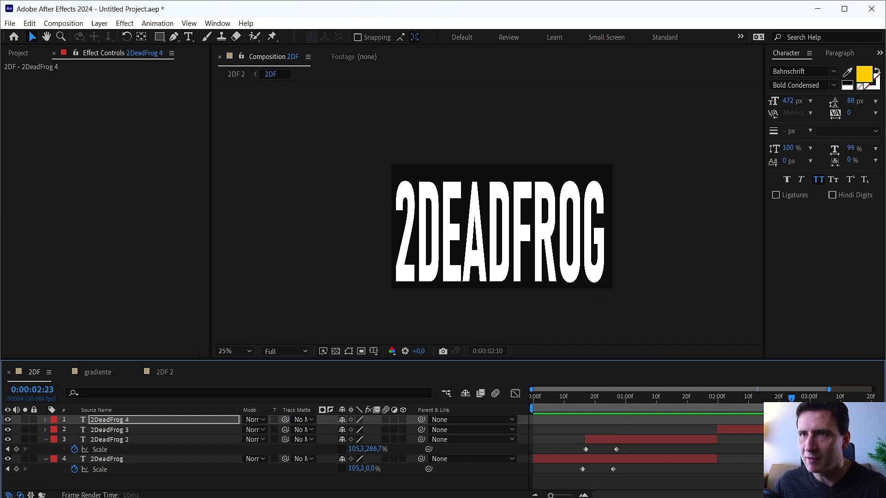
Extend the 2DF 2 composition's work area past the three-second mark and preview both distorted transitions.
left_click(164, 371)
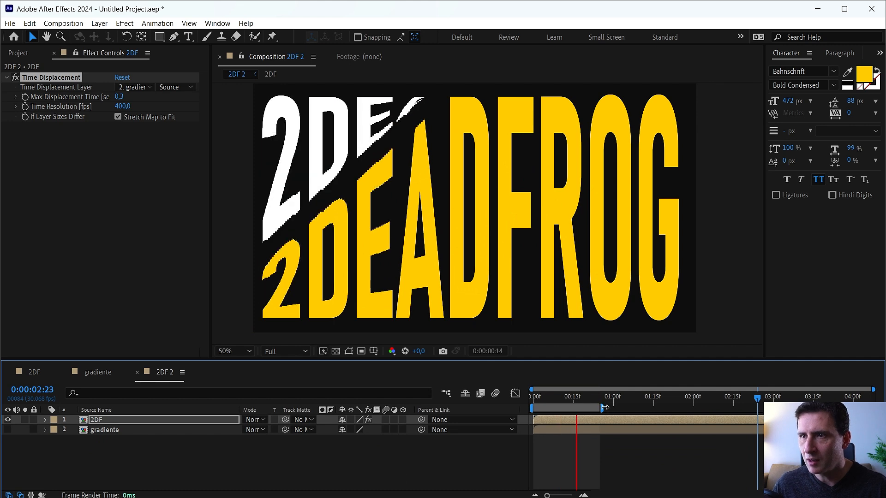
left_click_drag(602, 408, 741, 406)
key("space")
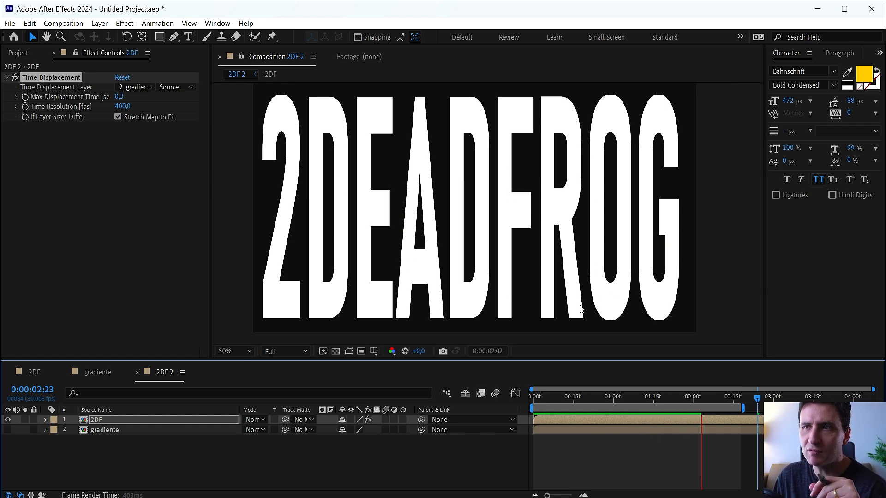
key("space")
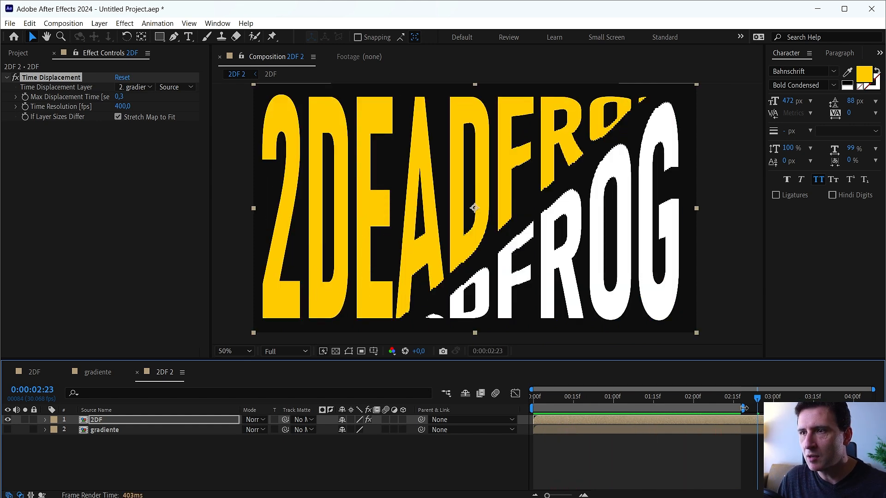
key("space")
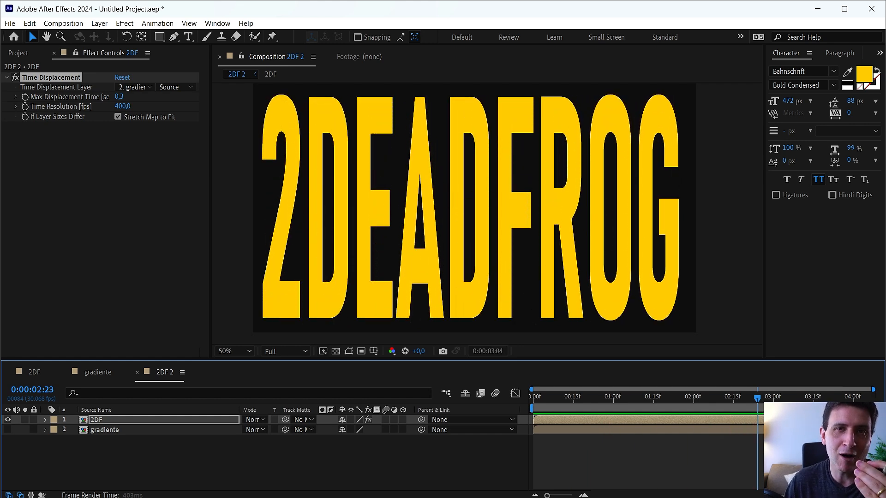
key("space")
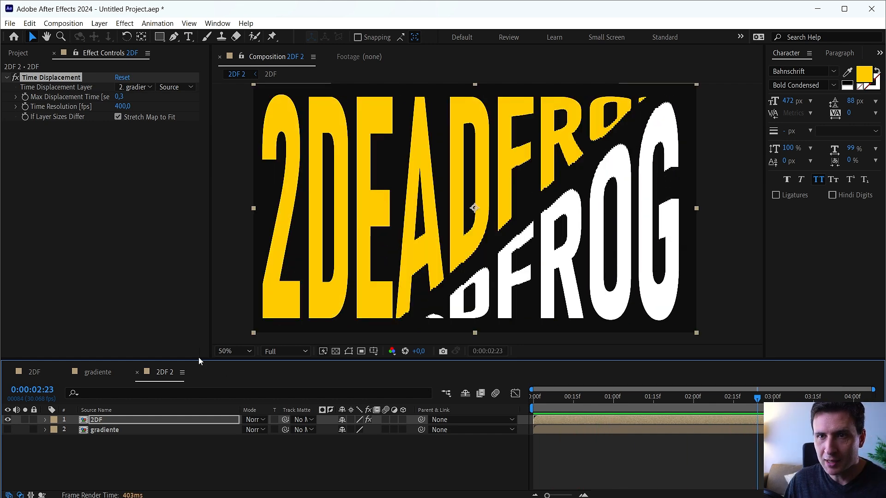
Apply Easy Ease to the Scale keyframes of all four title layers in the 2DF composition.
left_click(33, 373)
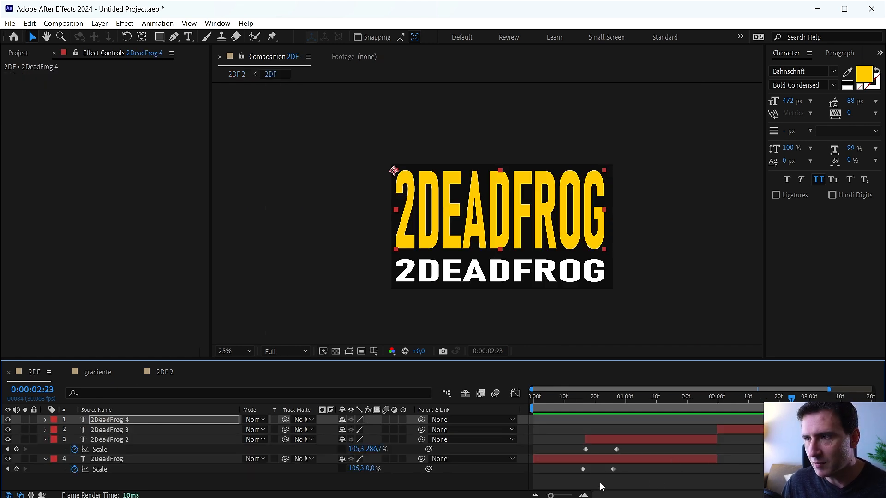
scroll(574, 471, "down", 1)
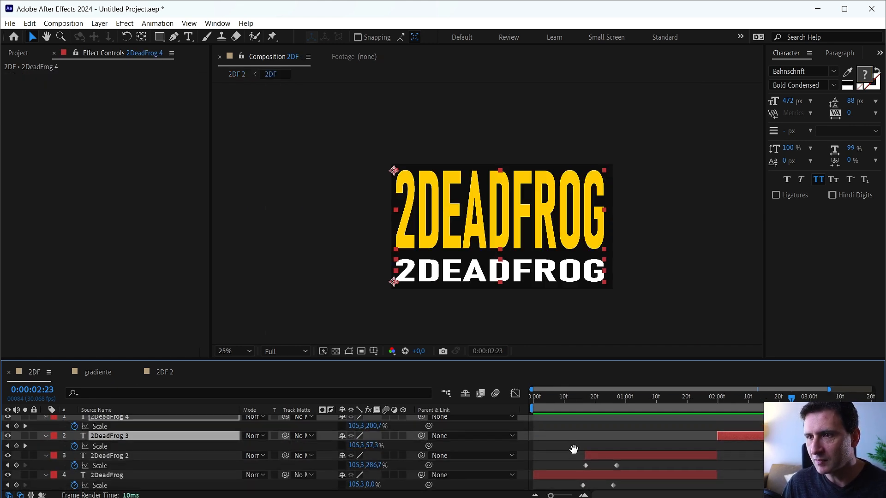
left_click_drag(580, 361, 580, 337)
left_click_drag(569, 462, 810, 397)
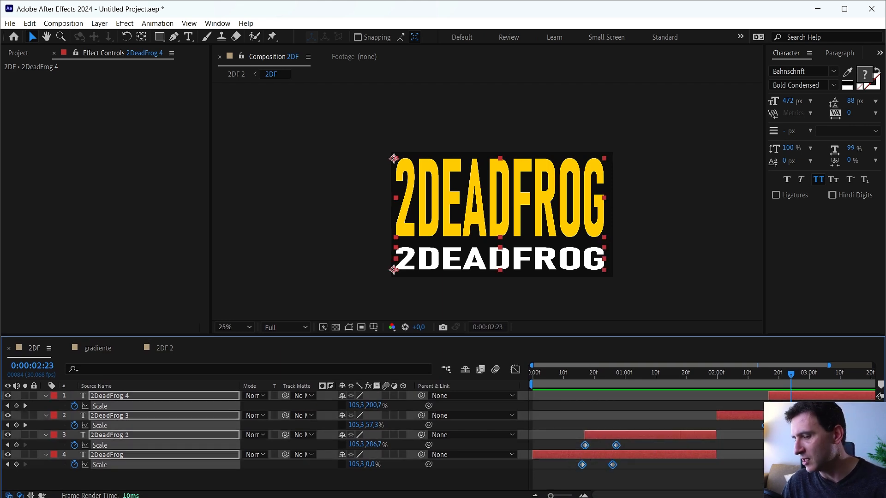
key("F9")
Preview the eased transitions in the 2DF 2 composition and park the current time at 0:00:00:20.
left_click(104, 346)
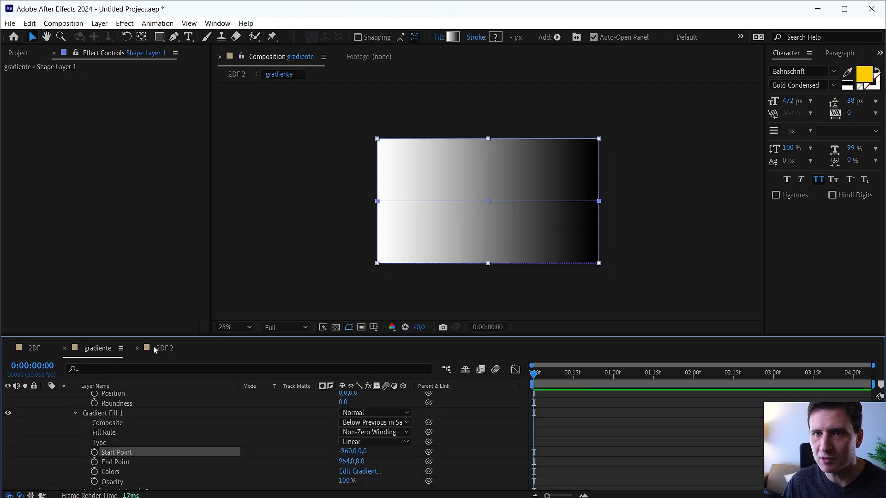
left_click(152, 347)
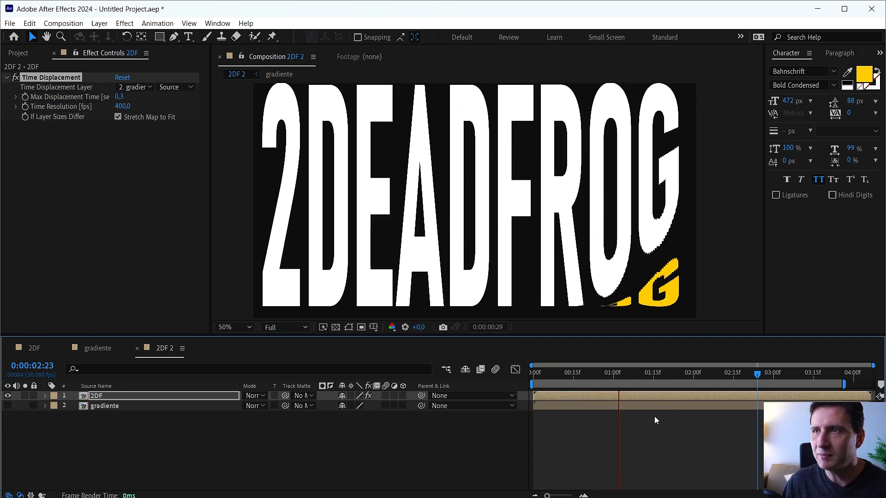
left_click(590, 373)
Show the Scale keyframes of the 2DF title layers as a speed graph in the Graph Editor.
left_click(92, 350)
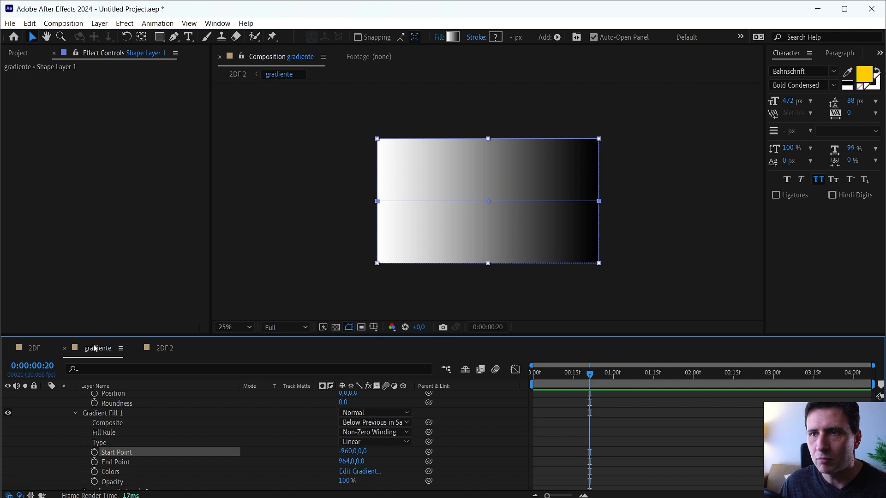
left_click(47, 347)
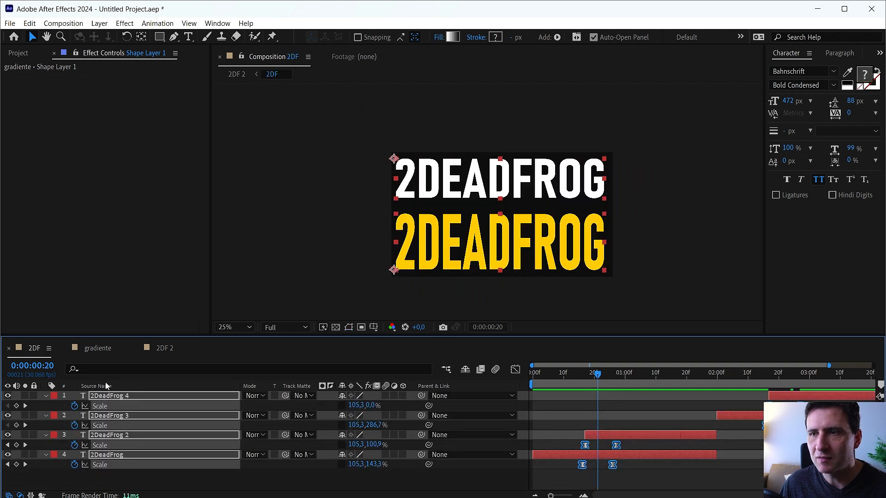
left_click(515, 369)
key("equal")
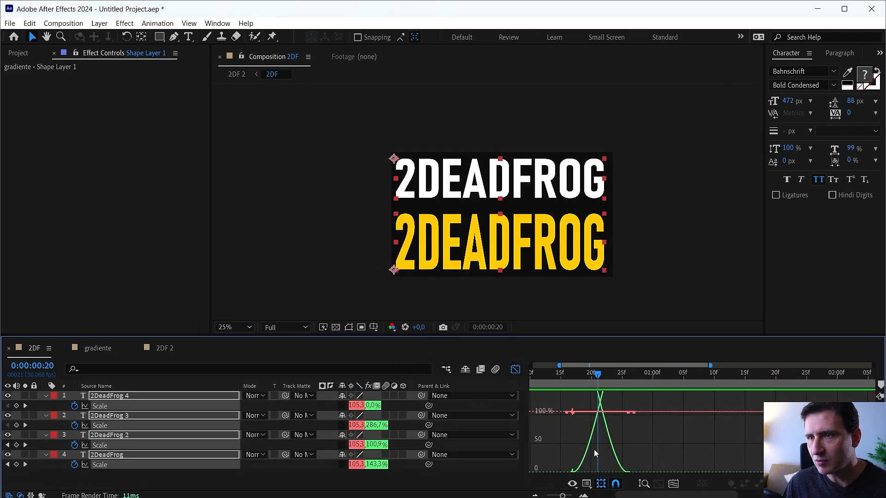
key("minus")
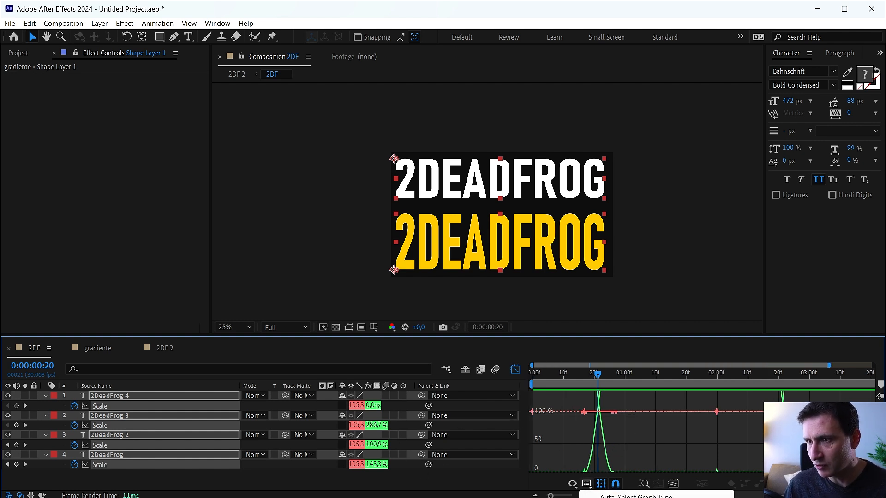
left_click(626, 497)
key("minus")
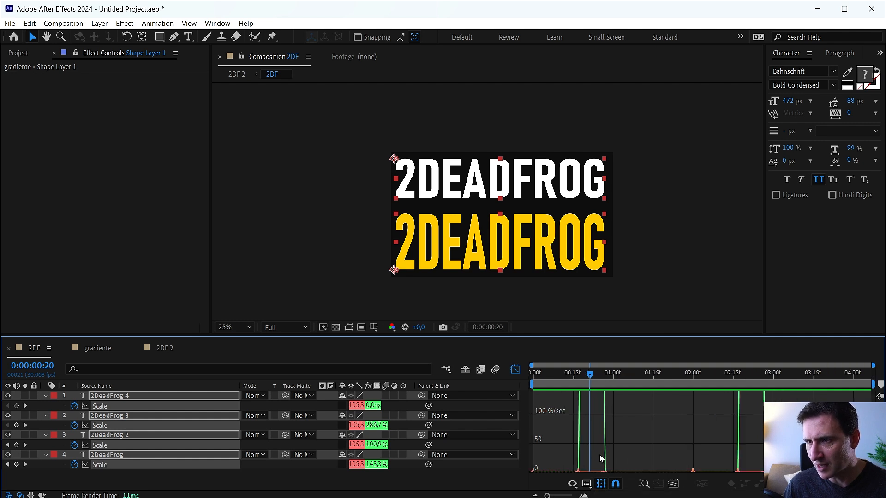
Steepen the first transition's Scale speed curves by pulling the keyframe influence handles towards the middle of the transition.
left_click_drag(600, 457, 812, 489)
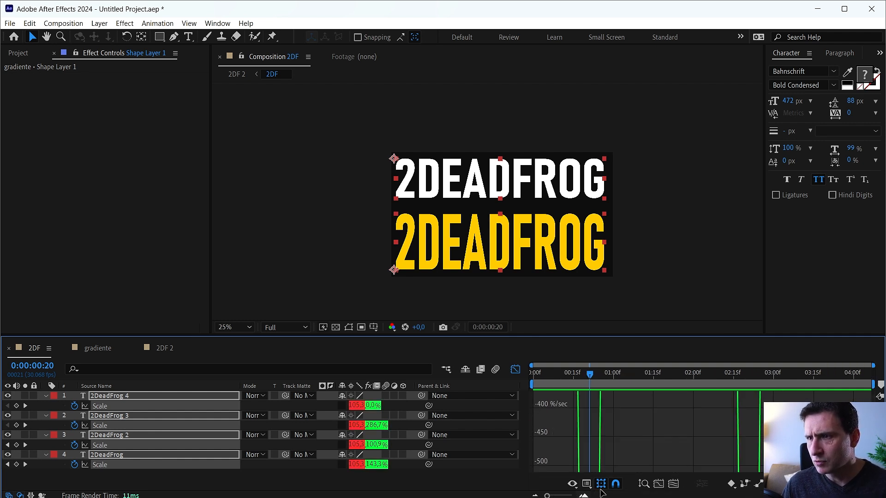
left_click(659, 489)
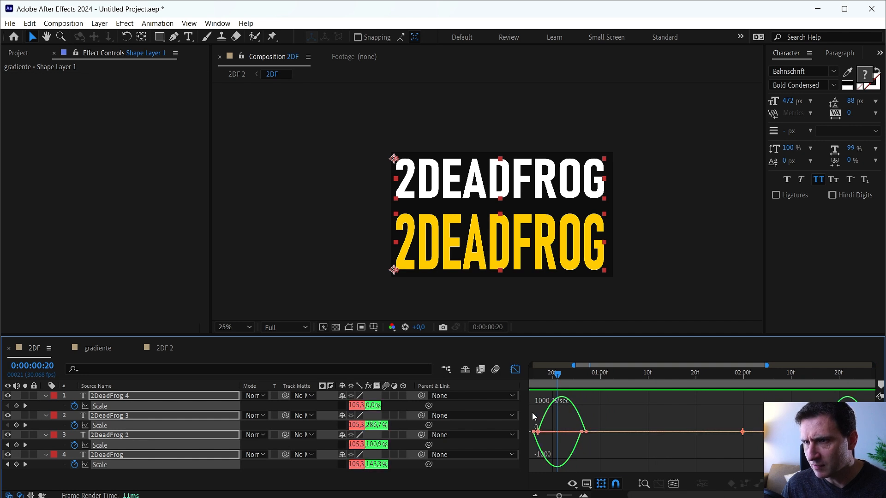
left_click_drag(532, 415, 877, 478)
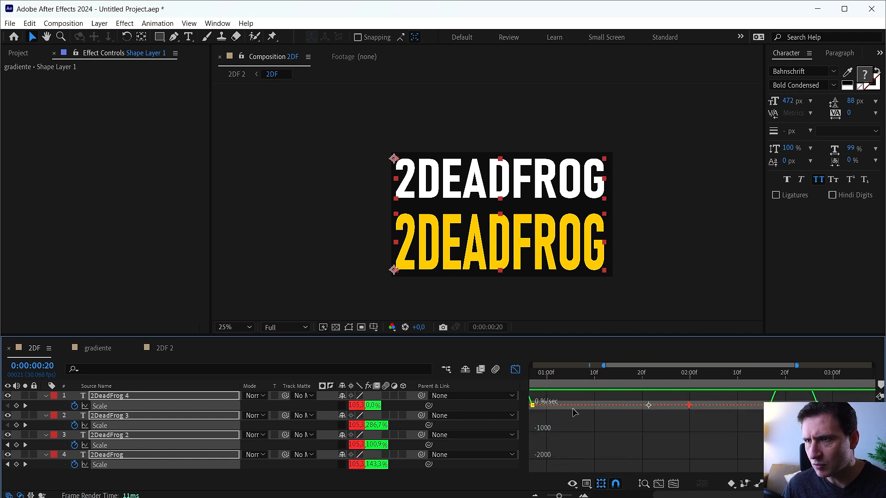
key("Home")
left_click_drag(628, 373, 633, 372)
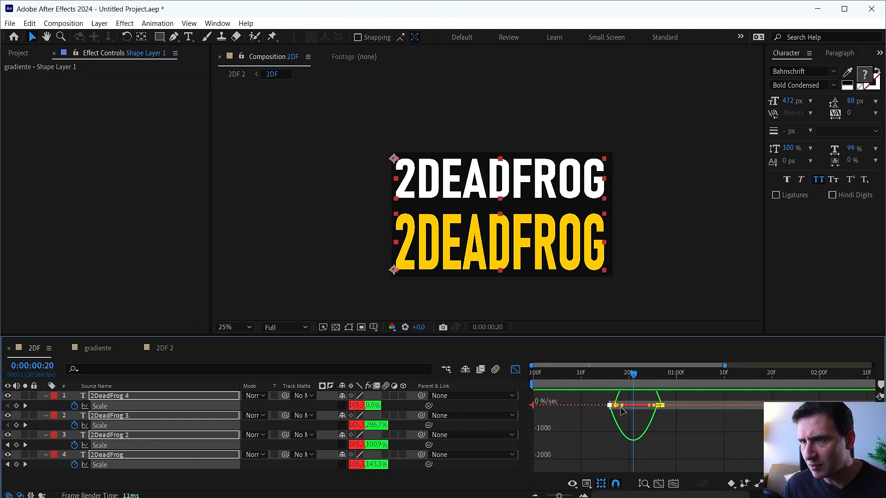
mouse_move(627, 405)
left_mouse_down()
mouse_move(675, 418)
mouse_move(636, 406)
left_mouse_up()
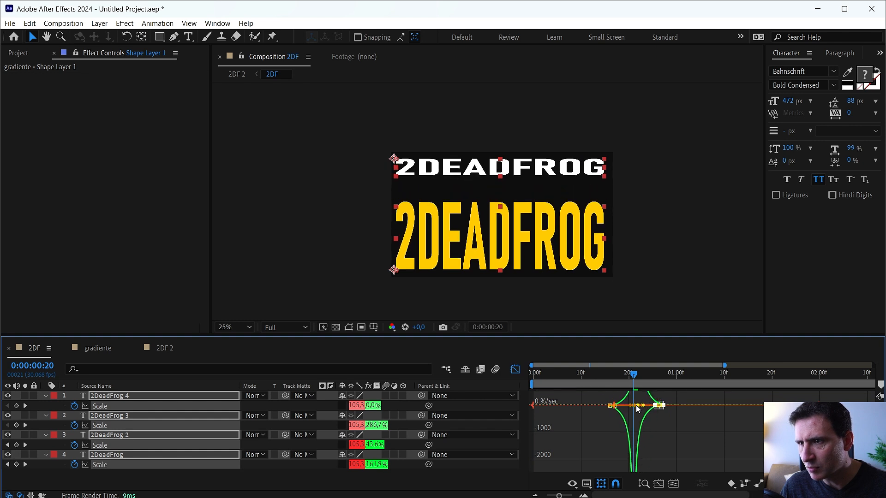
left_click(658, 485)
key("minus")
key("minus")
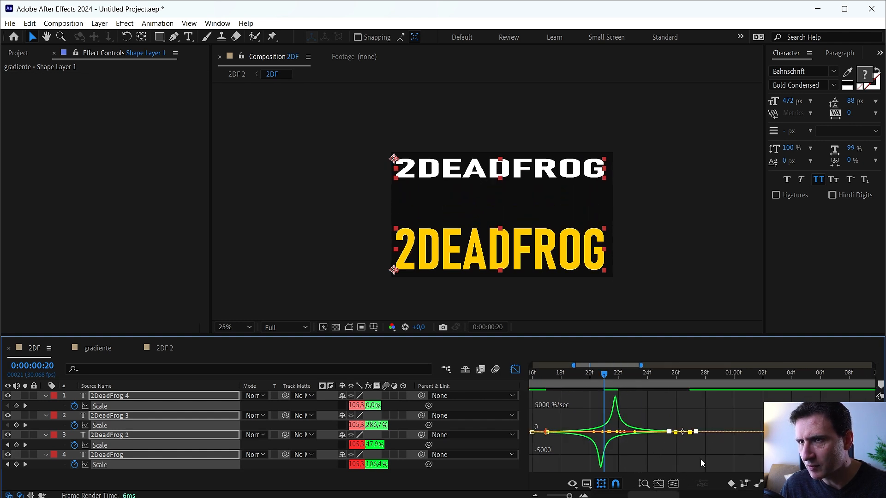
Reset the steepened Scale keyframes of the first transition to Easy Ease.
left_click_drag(561, 420, 663, 460)
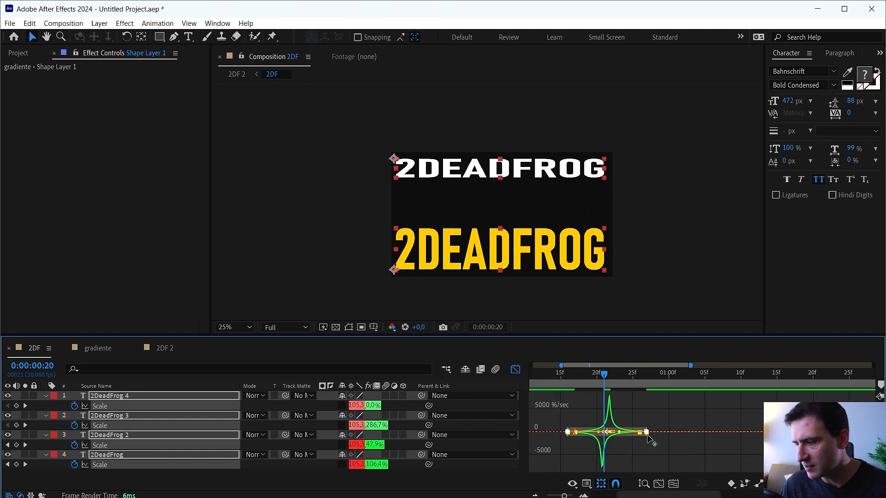
key("F9")
key("minus")
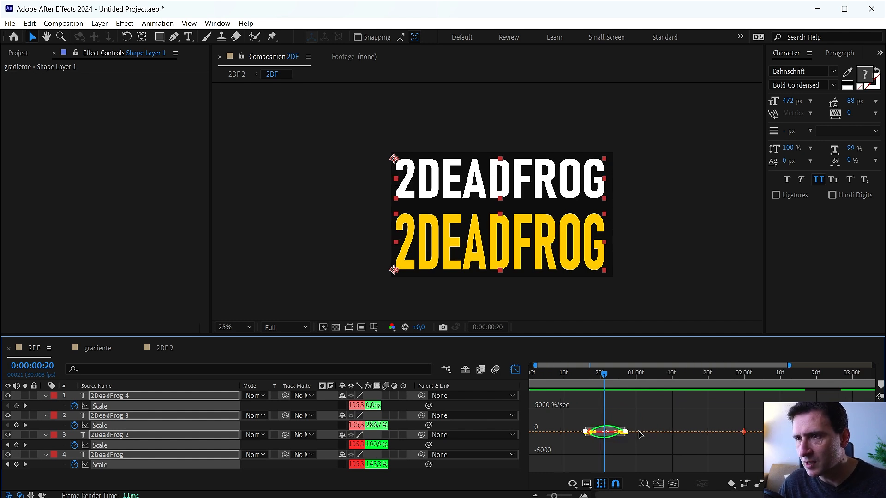
key("minus")
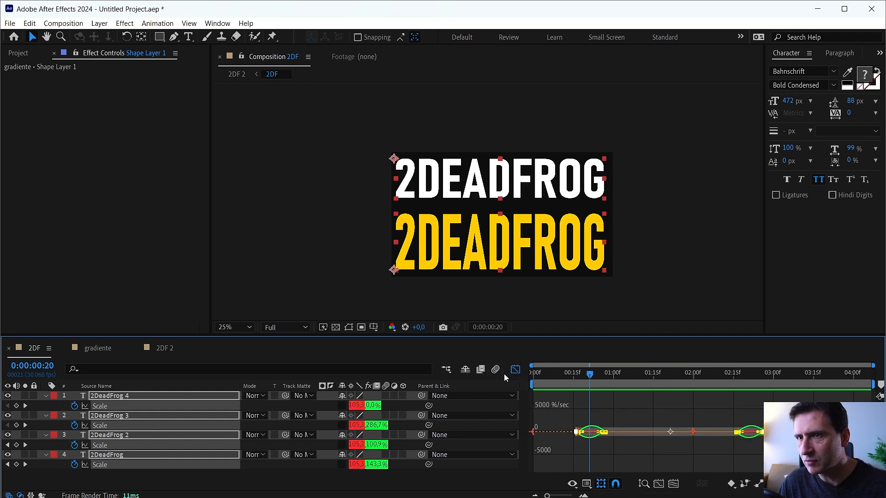
Set the incoming and outgoing velocity influence of the selected title Scale keyframes to 75%.
right_click(576, 432)
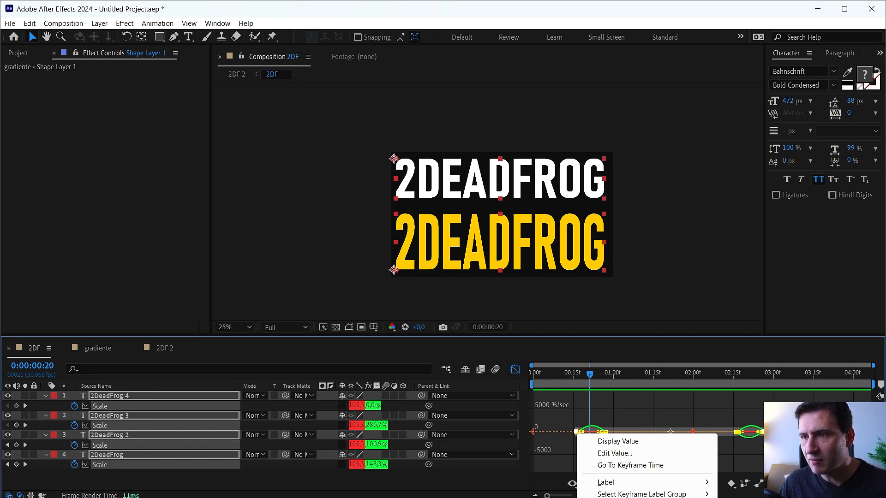
left_click(618, 497)
left_click_drag(553, 287, 604, 178)
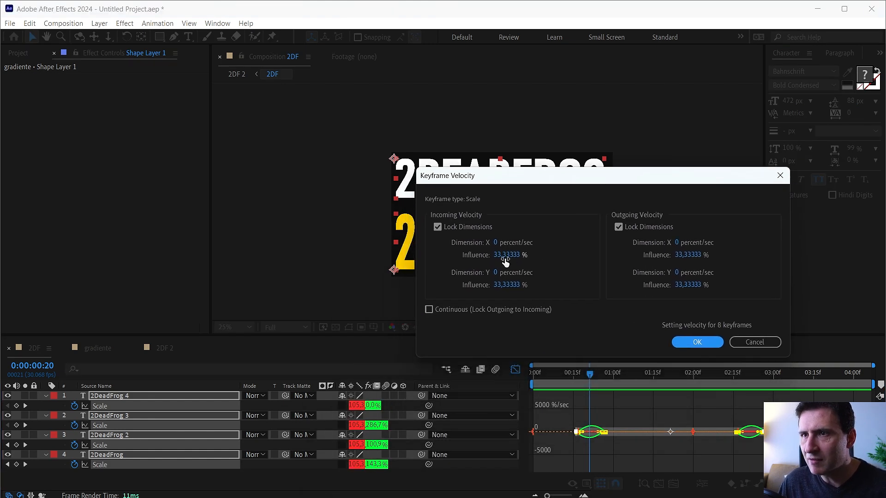
left_click(505, 256)
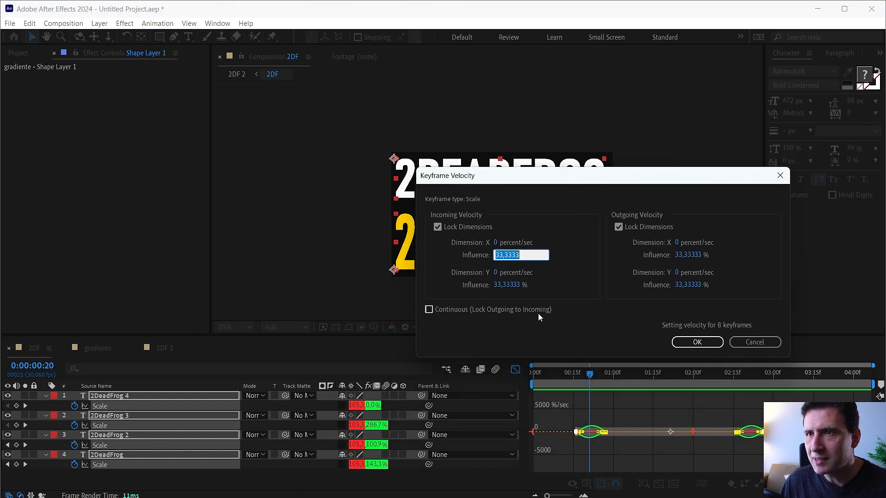
left_click(502, 285)
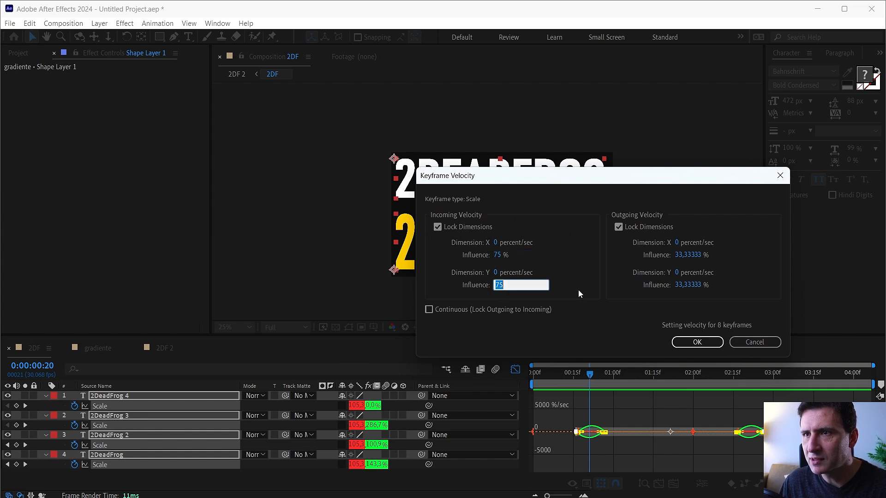
left_click(688, 255)
type("75")
left_click(697, 342)
Preview the distorted title transitions in the 2DF 2 composition from the first frame.
key("minus")
key("space")
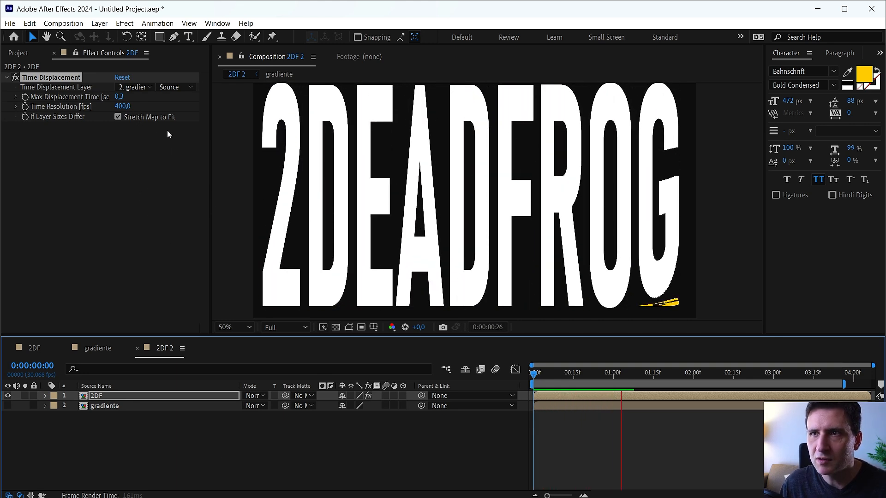
key("space")
Set the Time Displacement effect's Time Resolution to 600 fps and preview the first transition.
left_click(123, 106)
type("600")
key("Return")
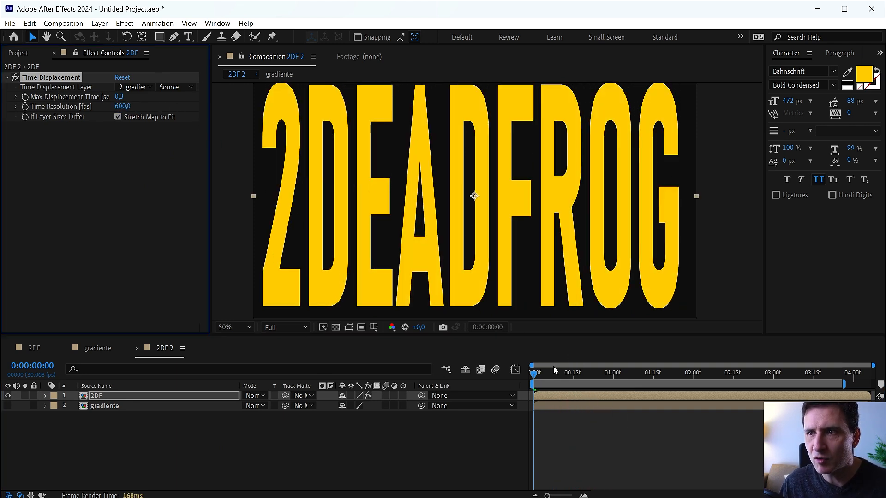
key("space")
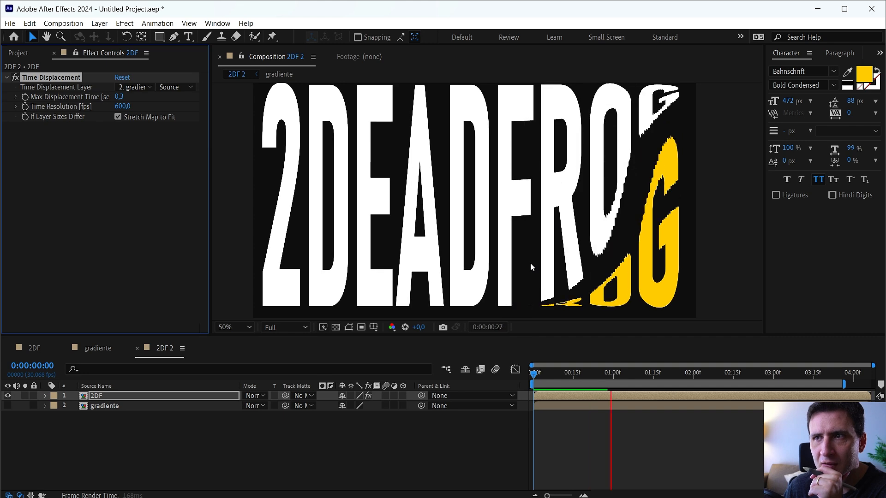
key("space")
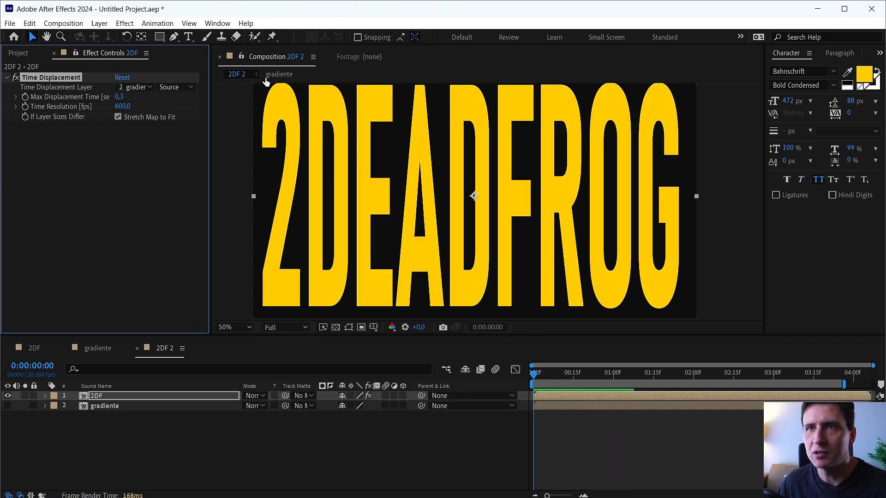
Open a second composition viewer for 2DF 2 and frame the whole title in it at 25%.
left_click(296, 58)
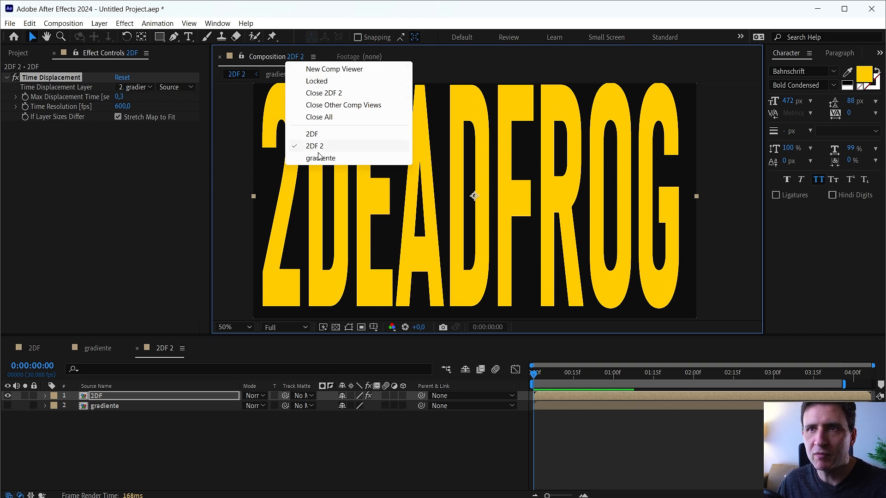
left_click(322, 70)
key("comma")
left_click_drag(563, 183, 573, 189)
Apply the Curves effect to Shape Layer 1 in the gradiente composition.
left_click(98, 348)
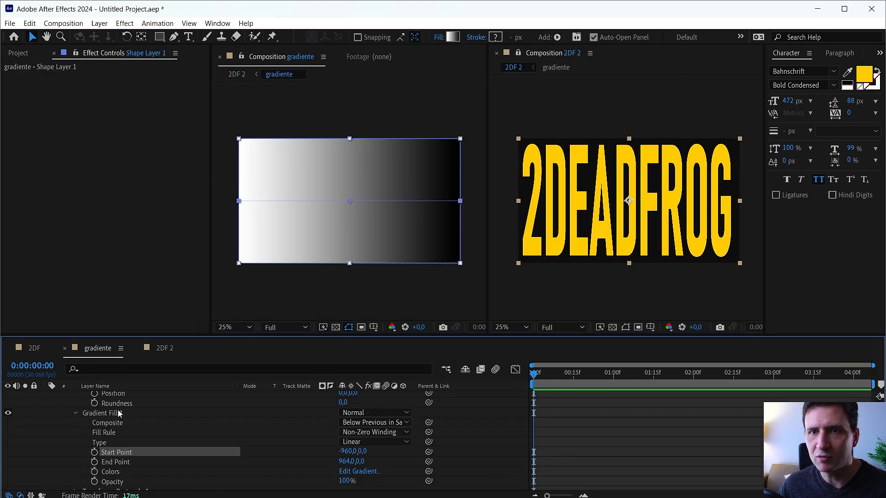
key("u")
key("ctrl+space")
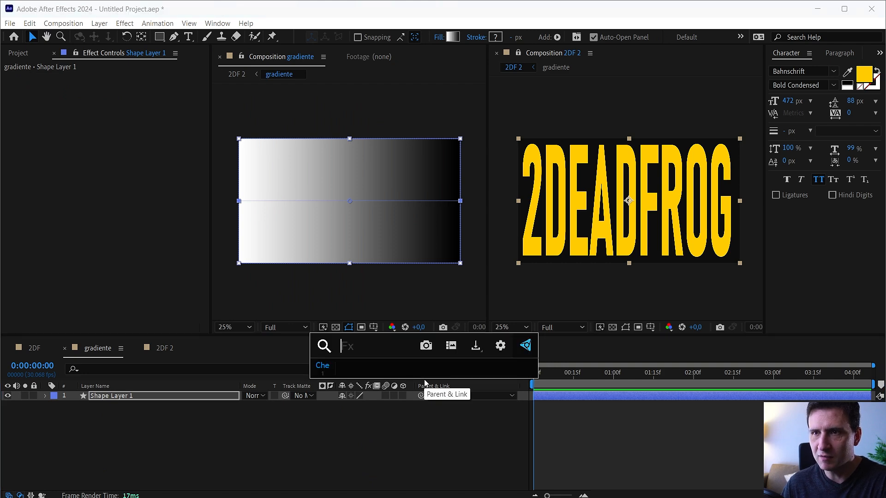
type("v")
key("BackSpace")
type("curv")
key("Return")
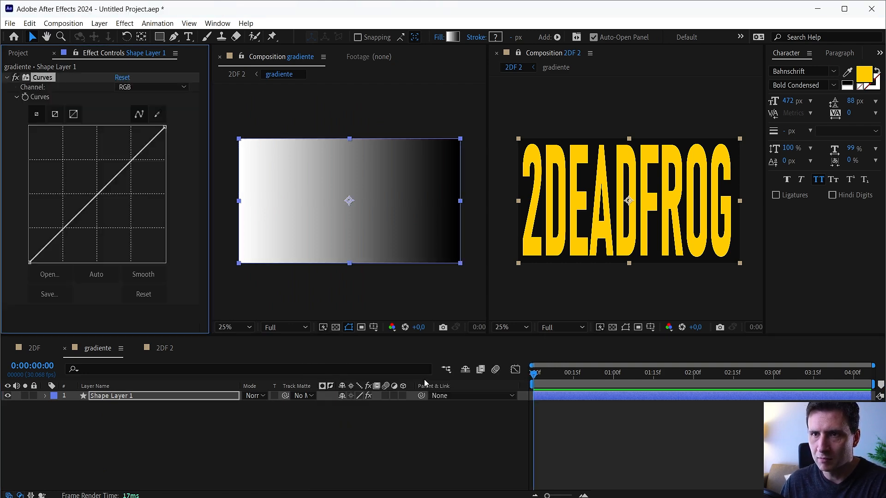
Convert the Scale keyframes of all four title layers in the 2DF composition back to linear interpolation.
left_click(156, 350)
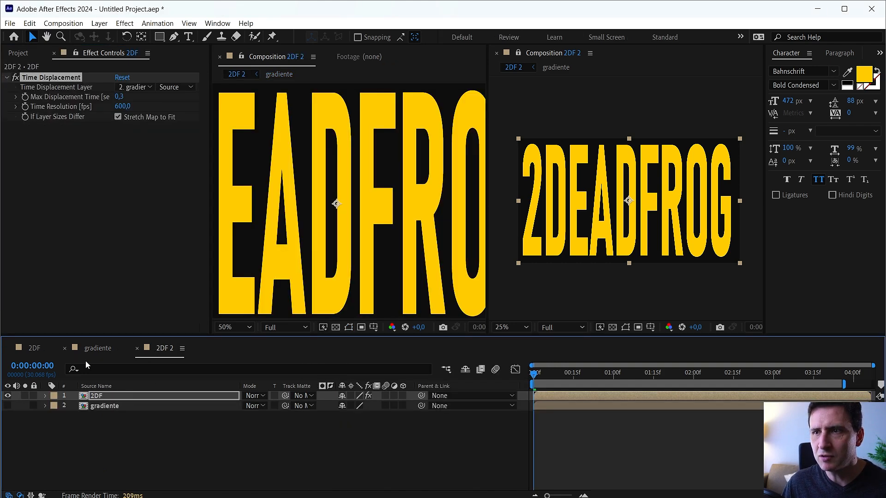
left_click(34, 350)
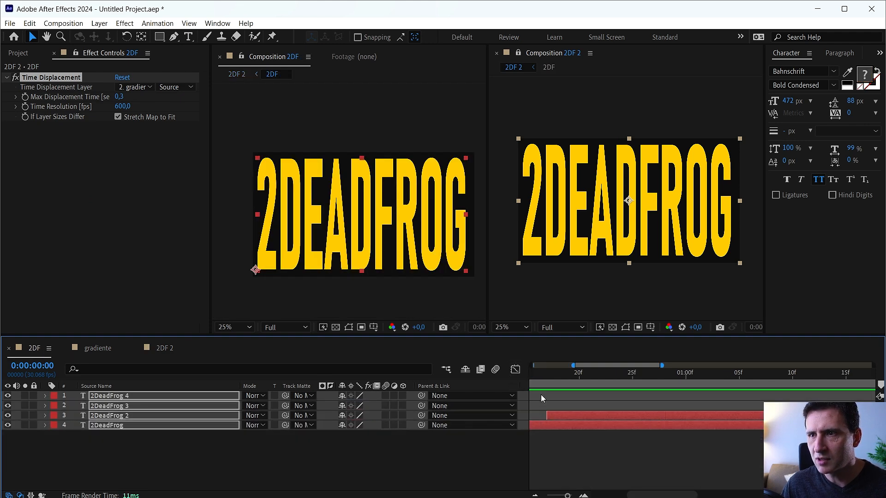
key("u")
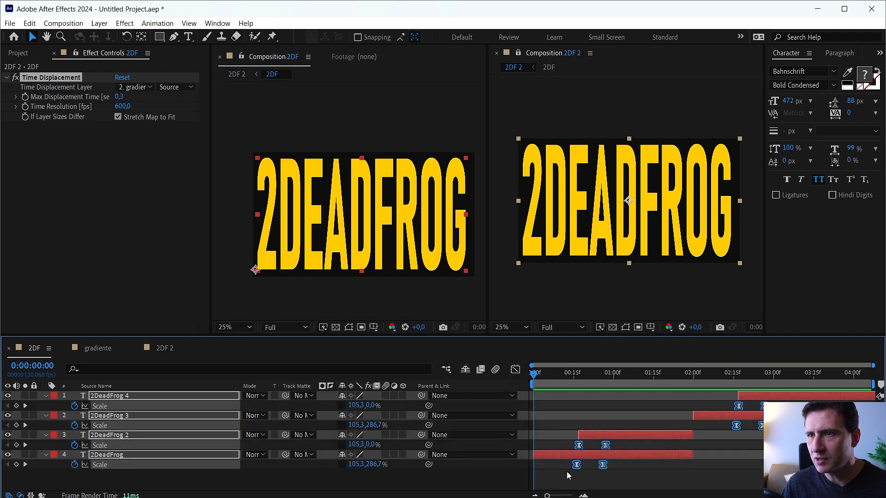
left_click(576, 465, "ctrl")
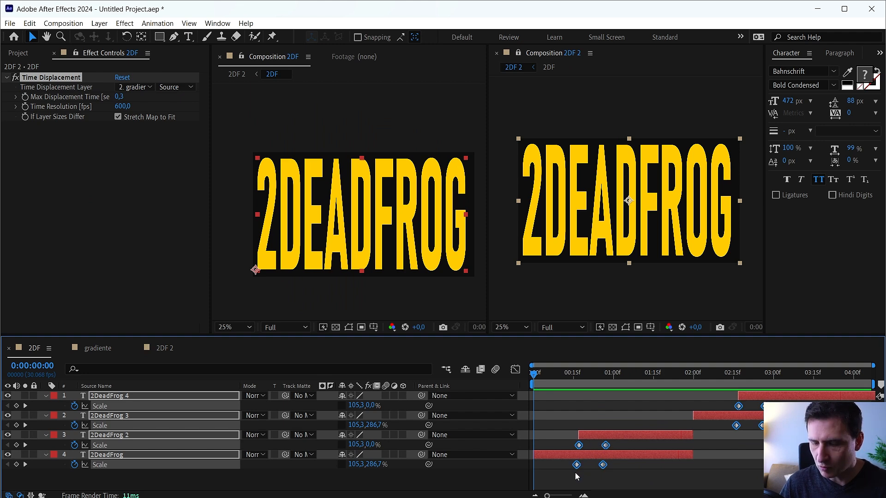
left_click(581, 414)
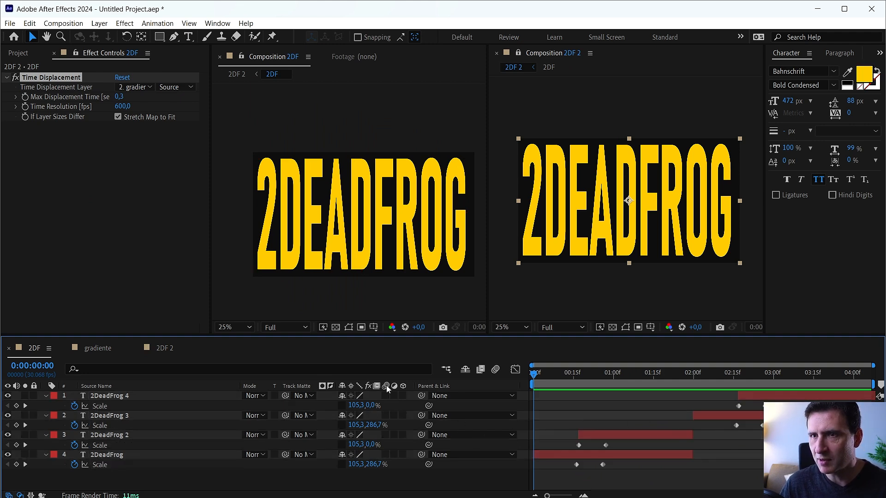
Lock the second viewer on the gradiente composition and the Effect Controls on its Curves, with 2DF 2 shown at 0:00:00:20 alongside.
left_click(164, 348)
left_click_drag(536, 375, 592, 378)
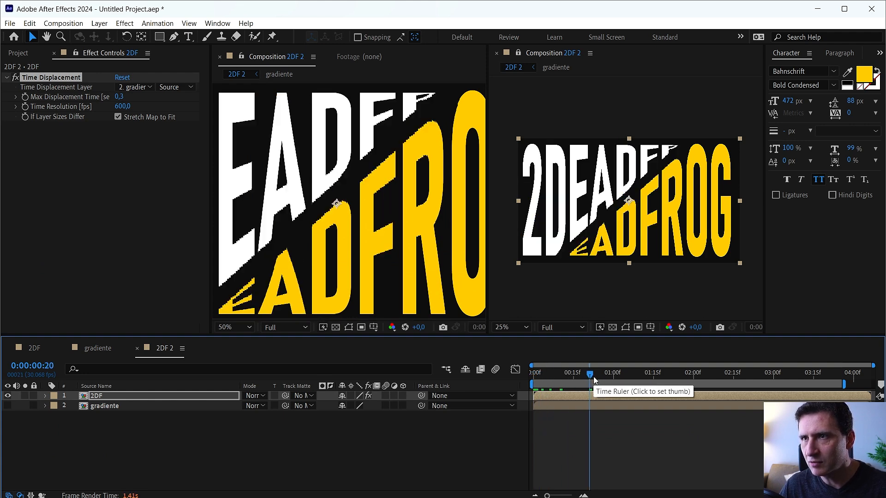
left_click(95, 350)
left_click(523, 54)
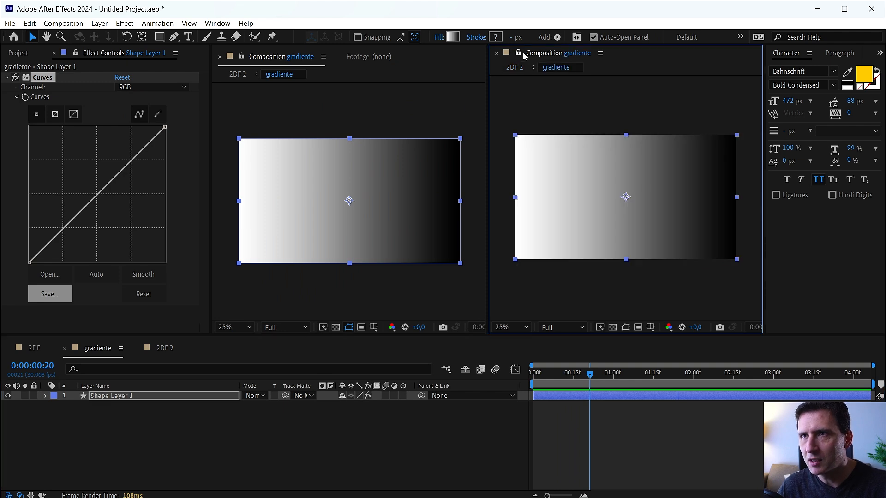
left_click(117, 355)
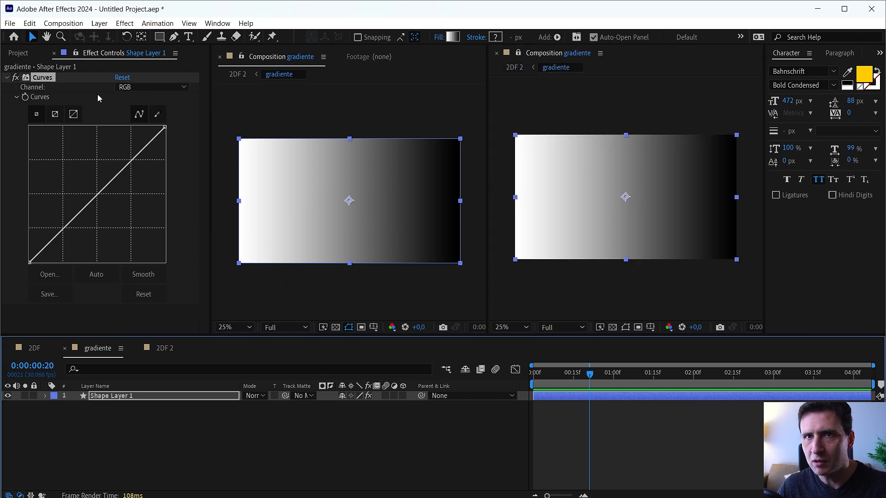
left_click(78, 53)
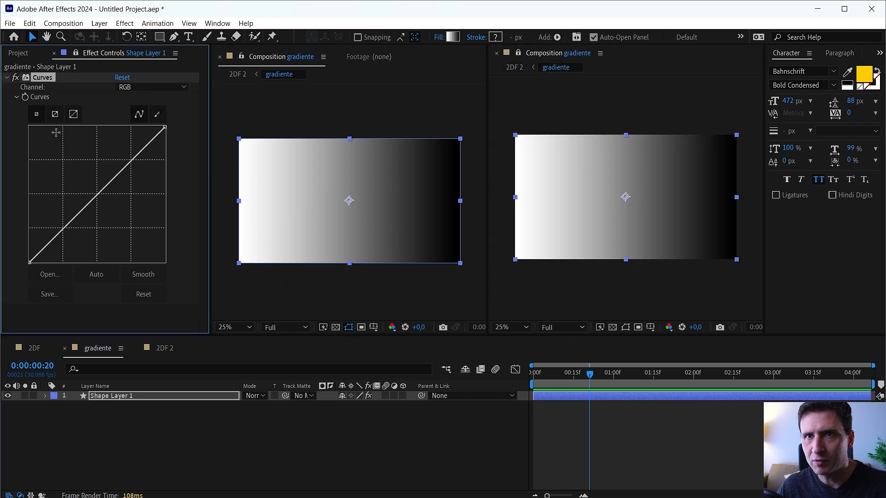
left_click(165, 348)
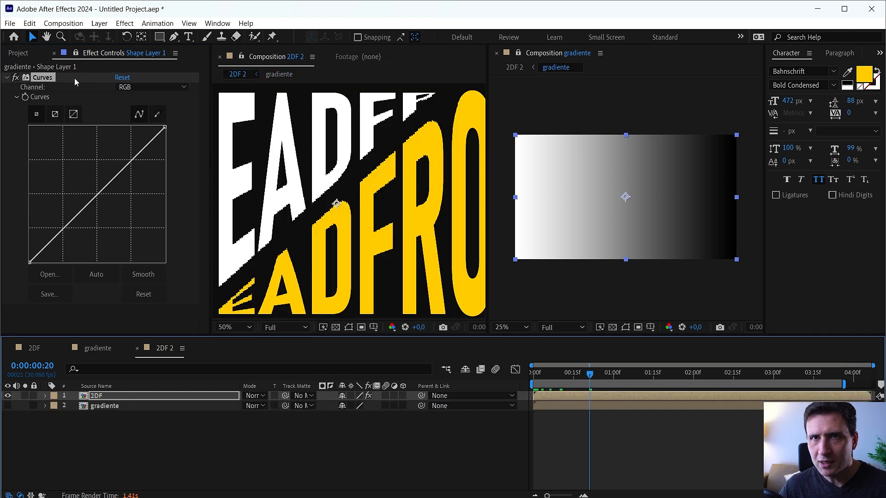
Bend the gradient's RGB curve well below the diagonal to darken its midtones.
left_click_drag(98, 192, 108, 211)
mouse_move(107, 212)
left_mouse_down()
mouse_move(122, 234)
mouse_move(108, 228)
left_mouse_up()
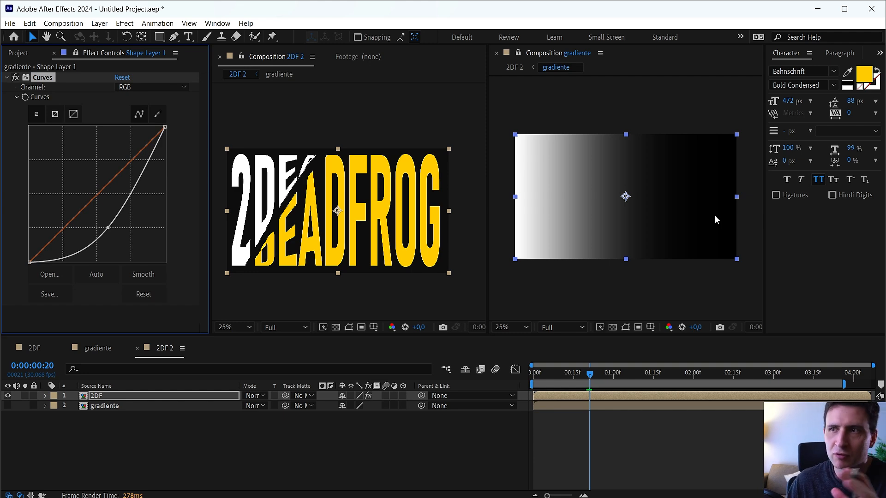
left_click_drag(108, 228, 81, 251)
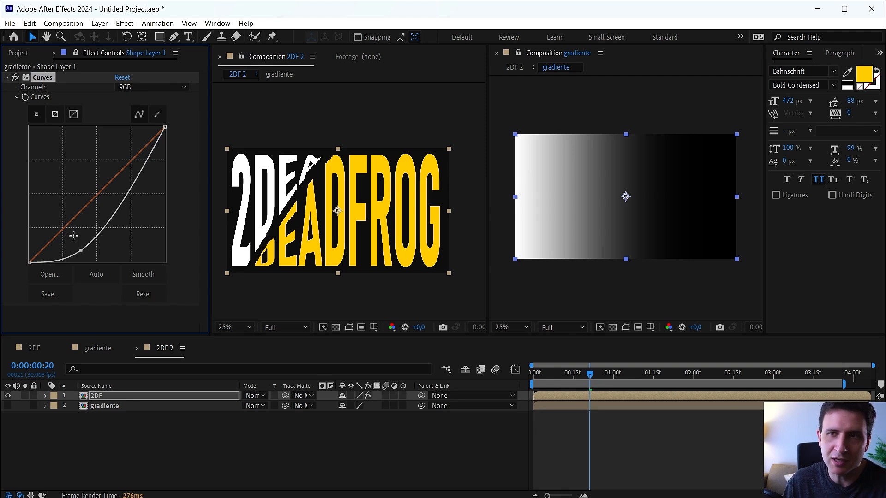
Add an upper point to the gradient's curve for an S shape, and try the lower point raised above the diagonal.
left_click_drag(138, 179, 130, 154)
left_click_drag(81, 251, 88, 231)
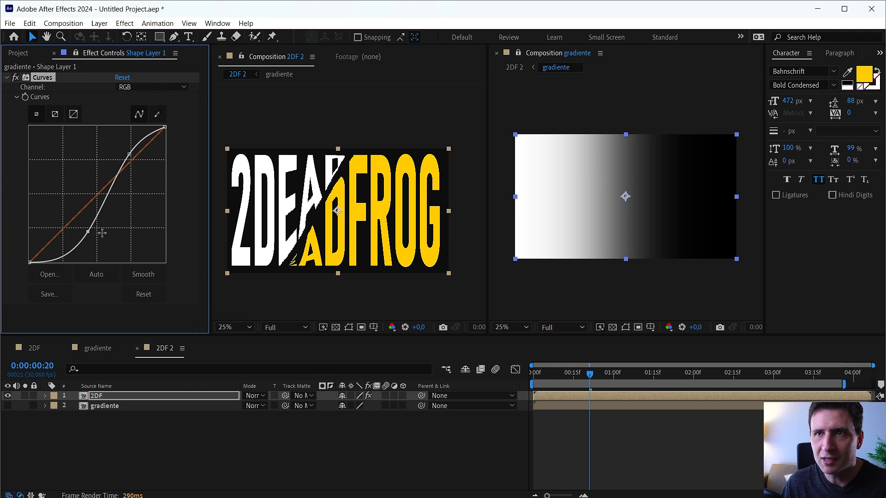
left_click_drag(89, 232, 67, 189)
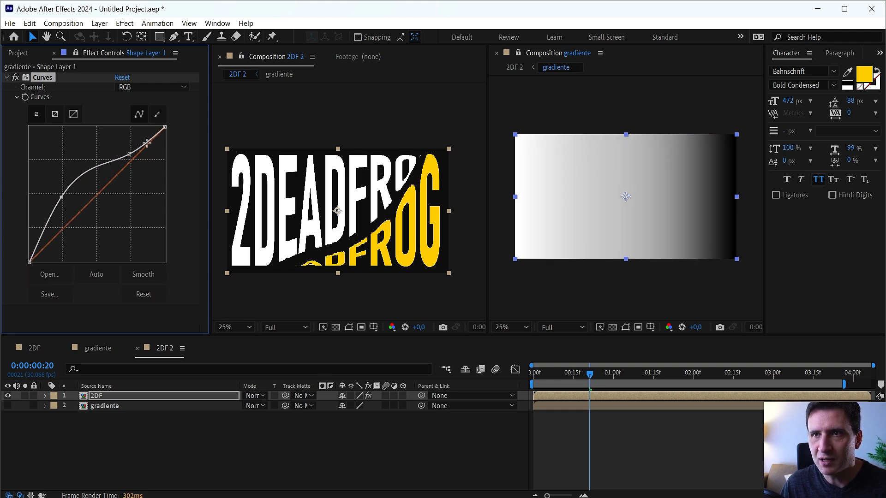
Reshape the gradient's curve into a wave with a hump in the lower half and a dip past the middle, and preview the title.
left_click_drag(131, 151, 112, 186)
left_click_drag(61, 197, 116, 195)
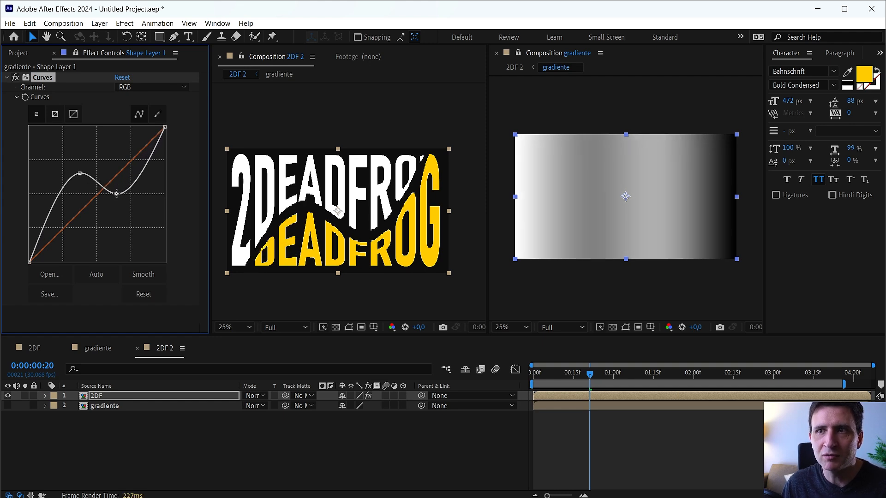
left_click(408, 475)
key("space")
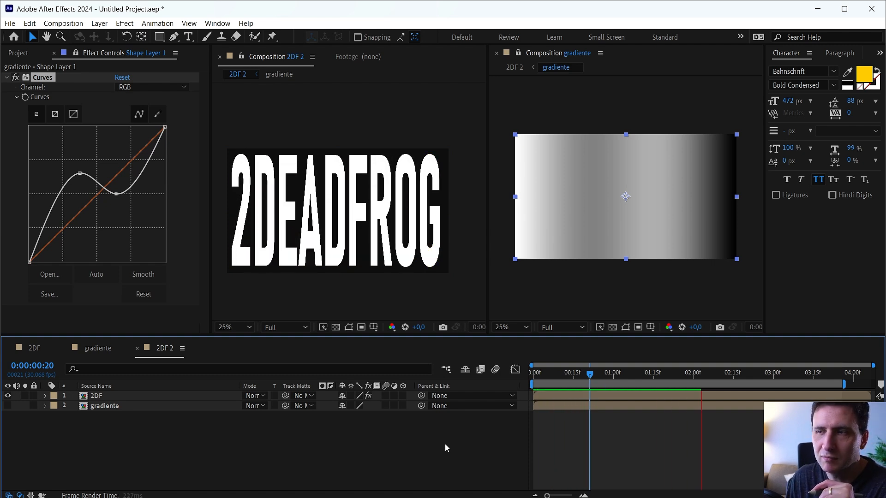
Reshape the gradient's curve into a smooth arc above the diagonal that extends the white area.
left_click_drag(116, 194, 73, 199)
left_click_drag(133, 181, 147, 148)
left_click_drag(73, 200, 54, 220)
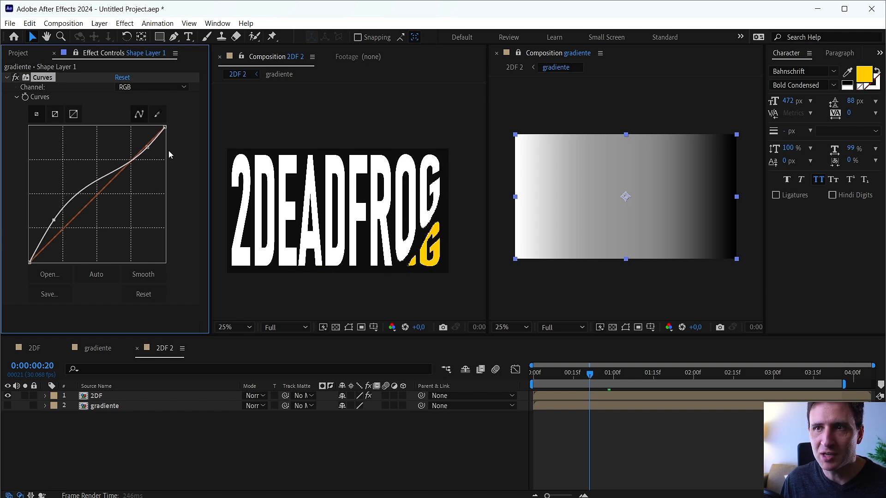
left_click_drag(147, 152, 139, 157)
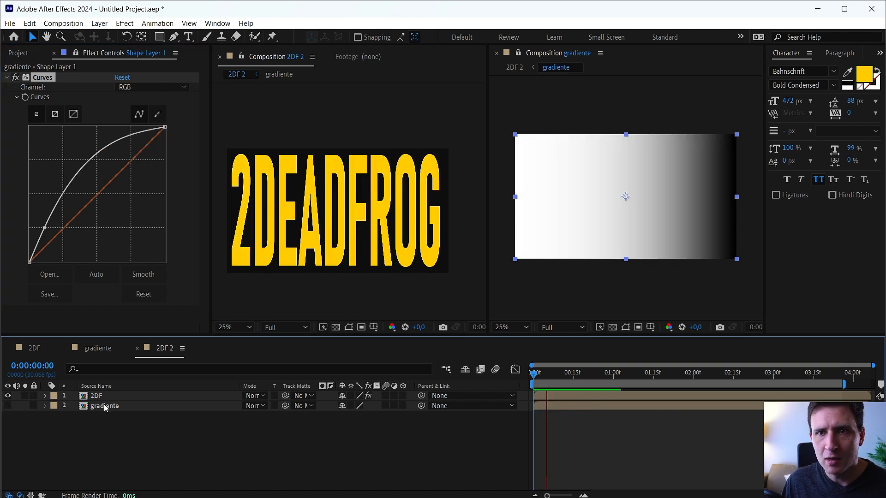
Unlock the Effect Controls and set the 2DF layer's Time Displacement Time Resolution to 1200 fps.
left_click(96, 398)
left_click(76, 52)
left_click(126, 107)
type("1200")
left_click(183, 182)
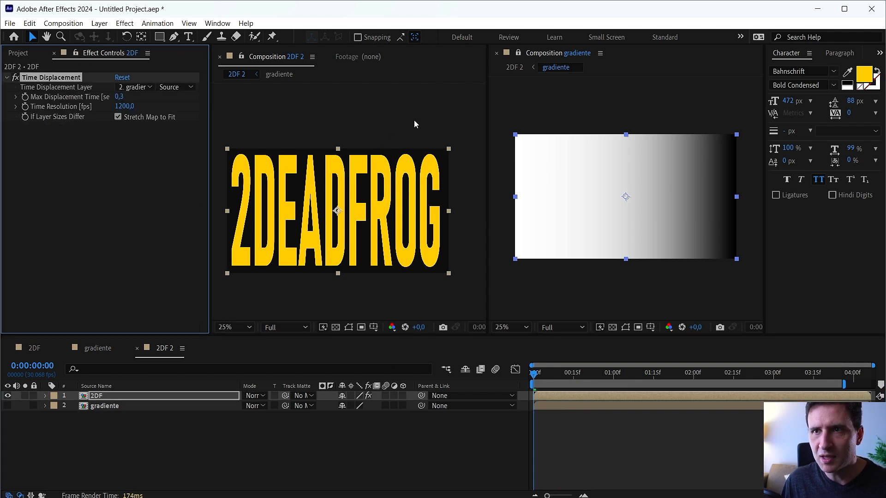
Close the gradiente viewer, enlarge the 2DF 2 viewer at 50% zoom, and preview the title animation.
left_click_drag(487, 241, 651, 254)
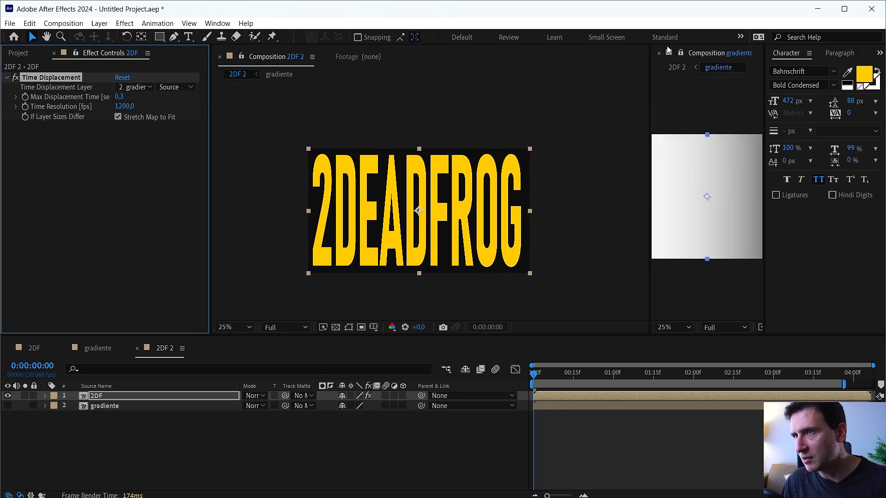
left_click(659, 54)
scroll(650, 134, "up", 2)
left_click_drag(524, 337, 535, 393)
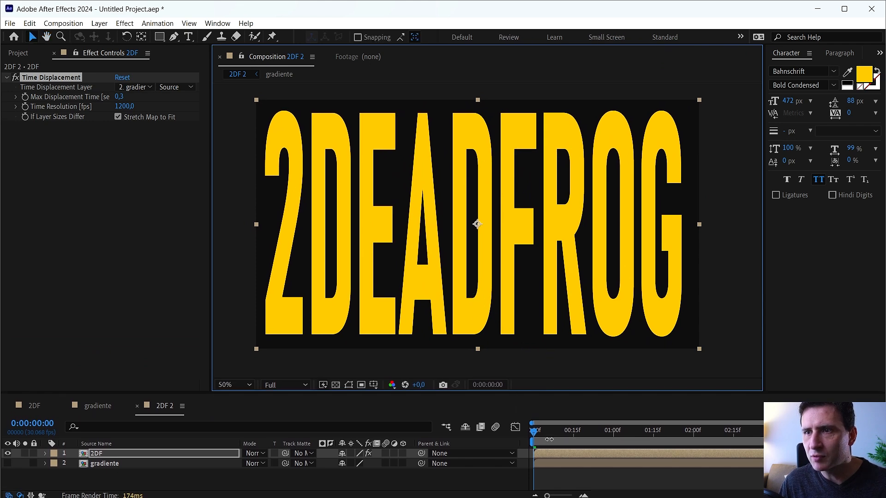
left_click(550, 477)
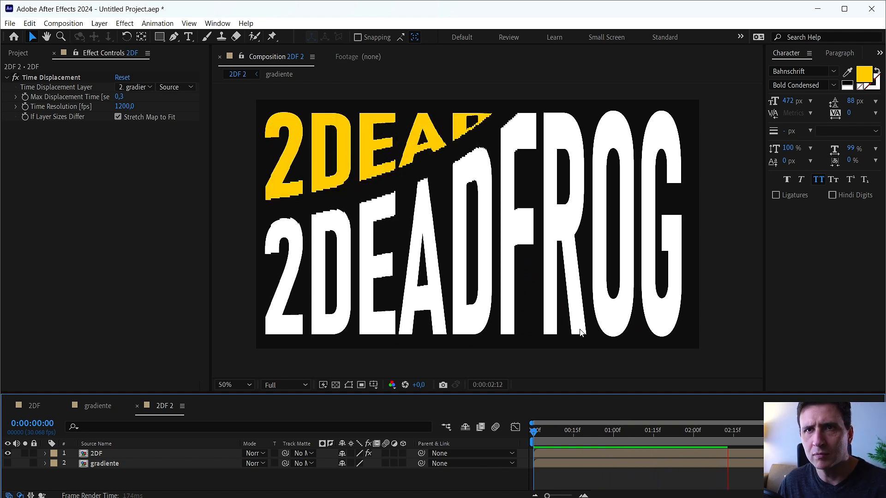
Set the project color depth to 16 bits per channel with the 2DF 2 playhead at 0:00:00:16.
left_click(19, 55)
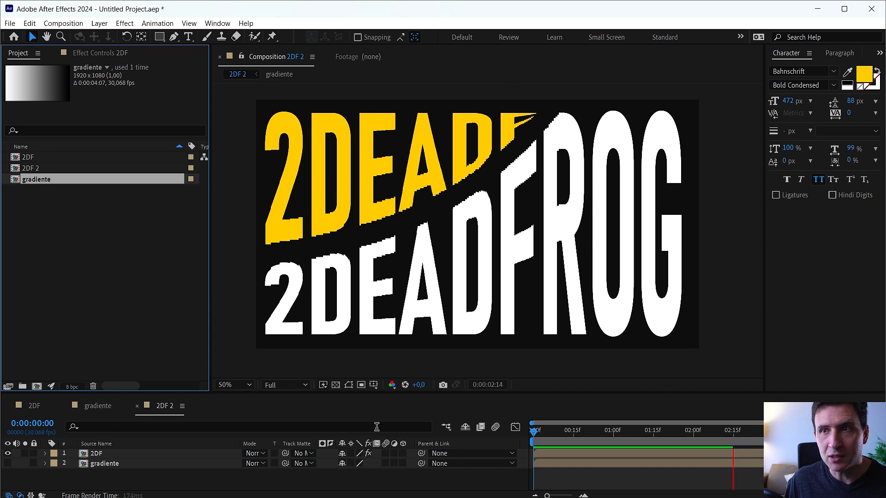
left_click(579, 442)
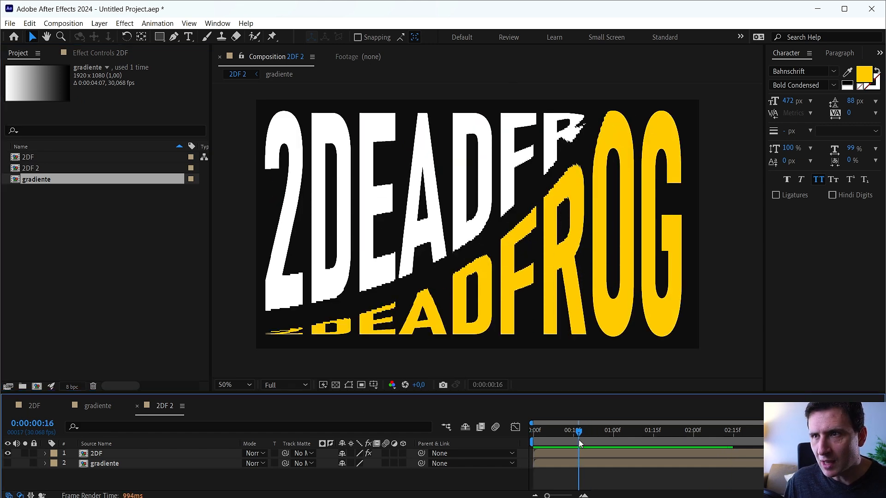
left_click(71, 387)
left_click(348, 439)
left_click(347, 461)
key("Return")
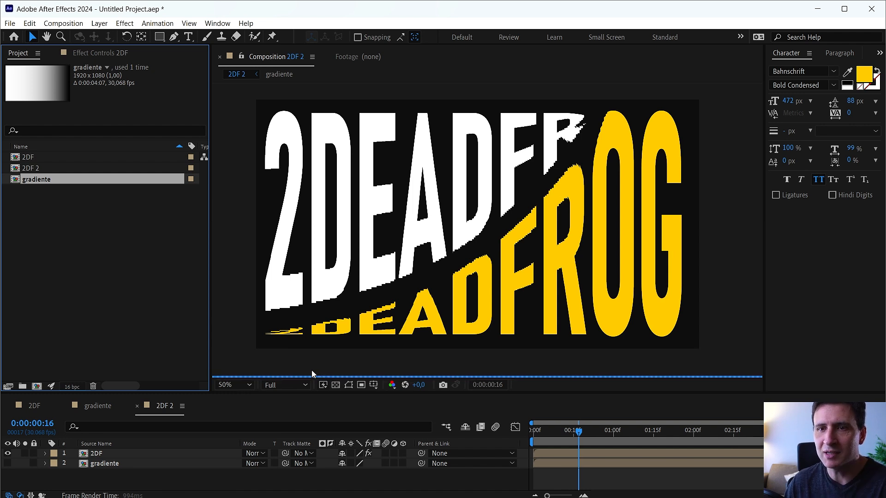
Preview the title animation from the start with the 2DF layer's Time Resolution at 600 fps, and raise it to 800 fps at 0:00:00:14.
left_click(100, 453)
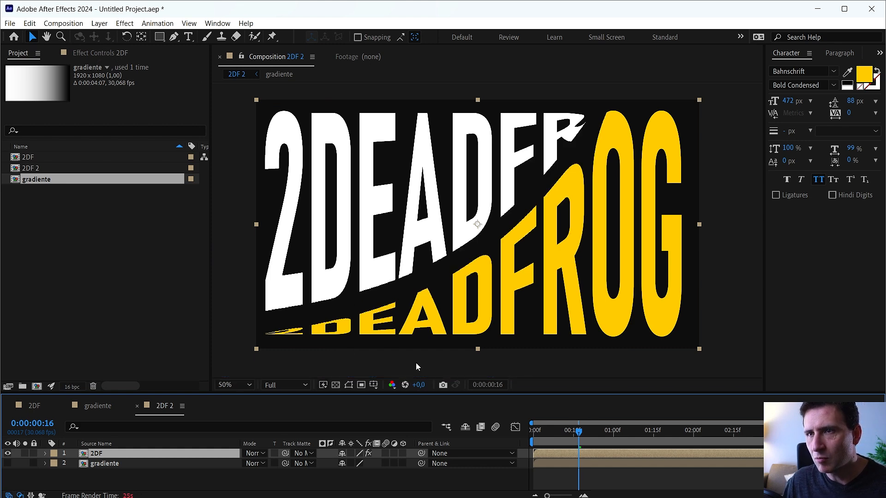
left_click(120, 55)
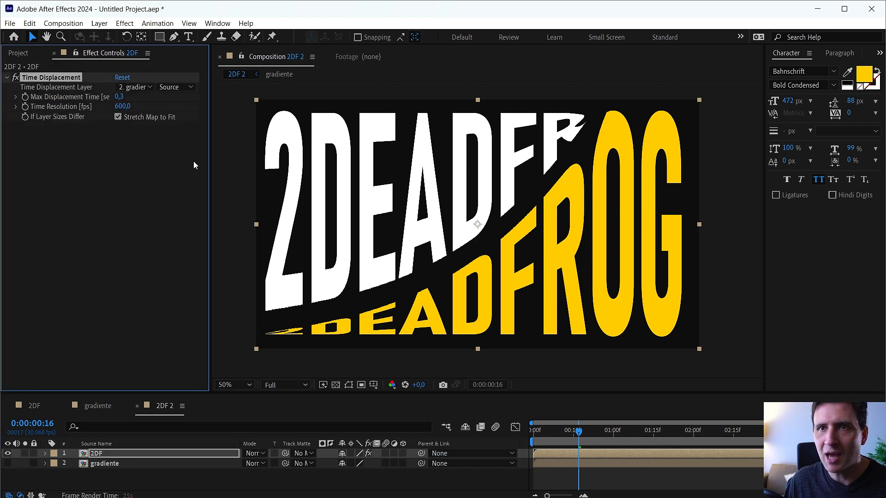
key("Home")
key("space")
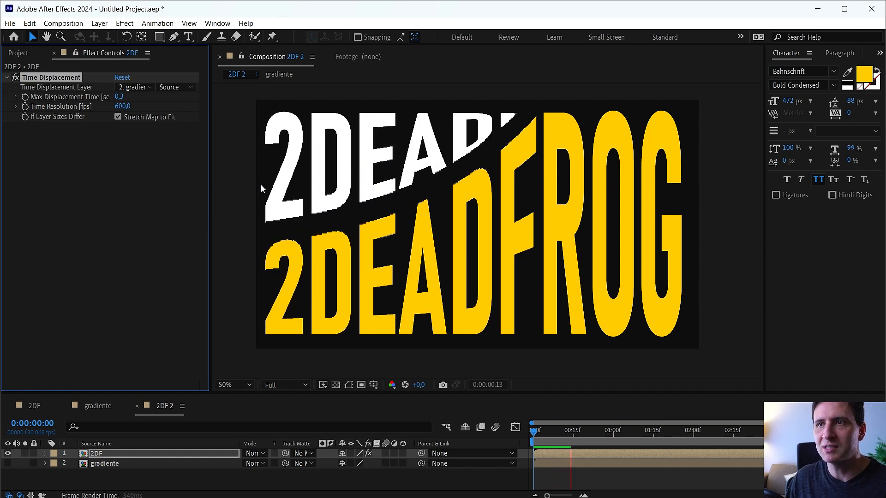
left_click_drag(559, 437, 573, 442)
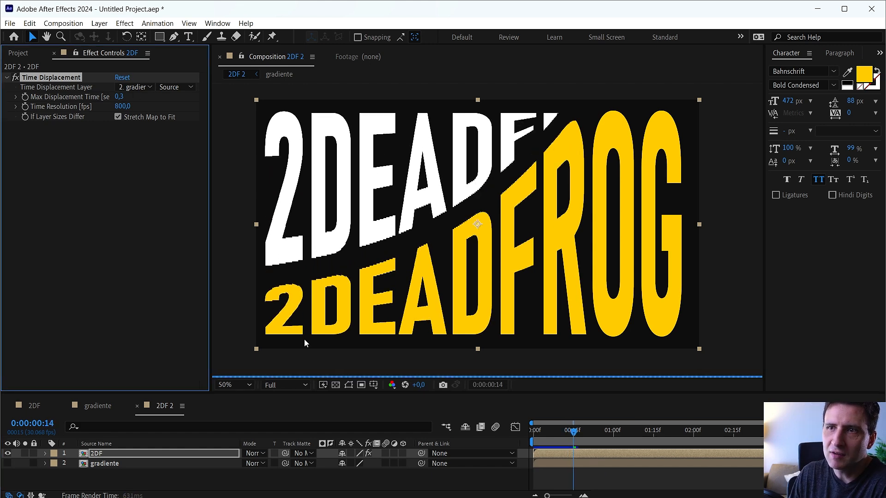